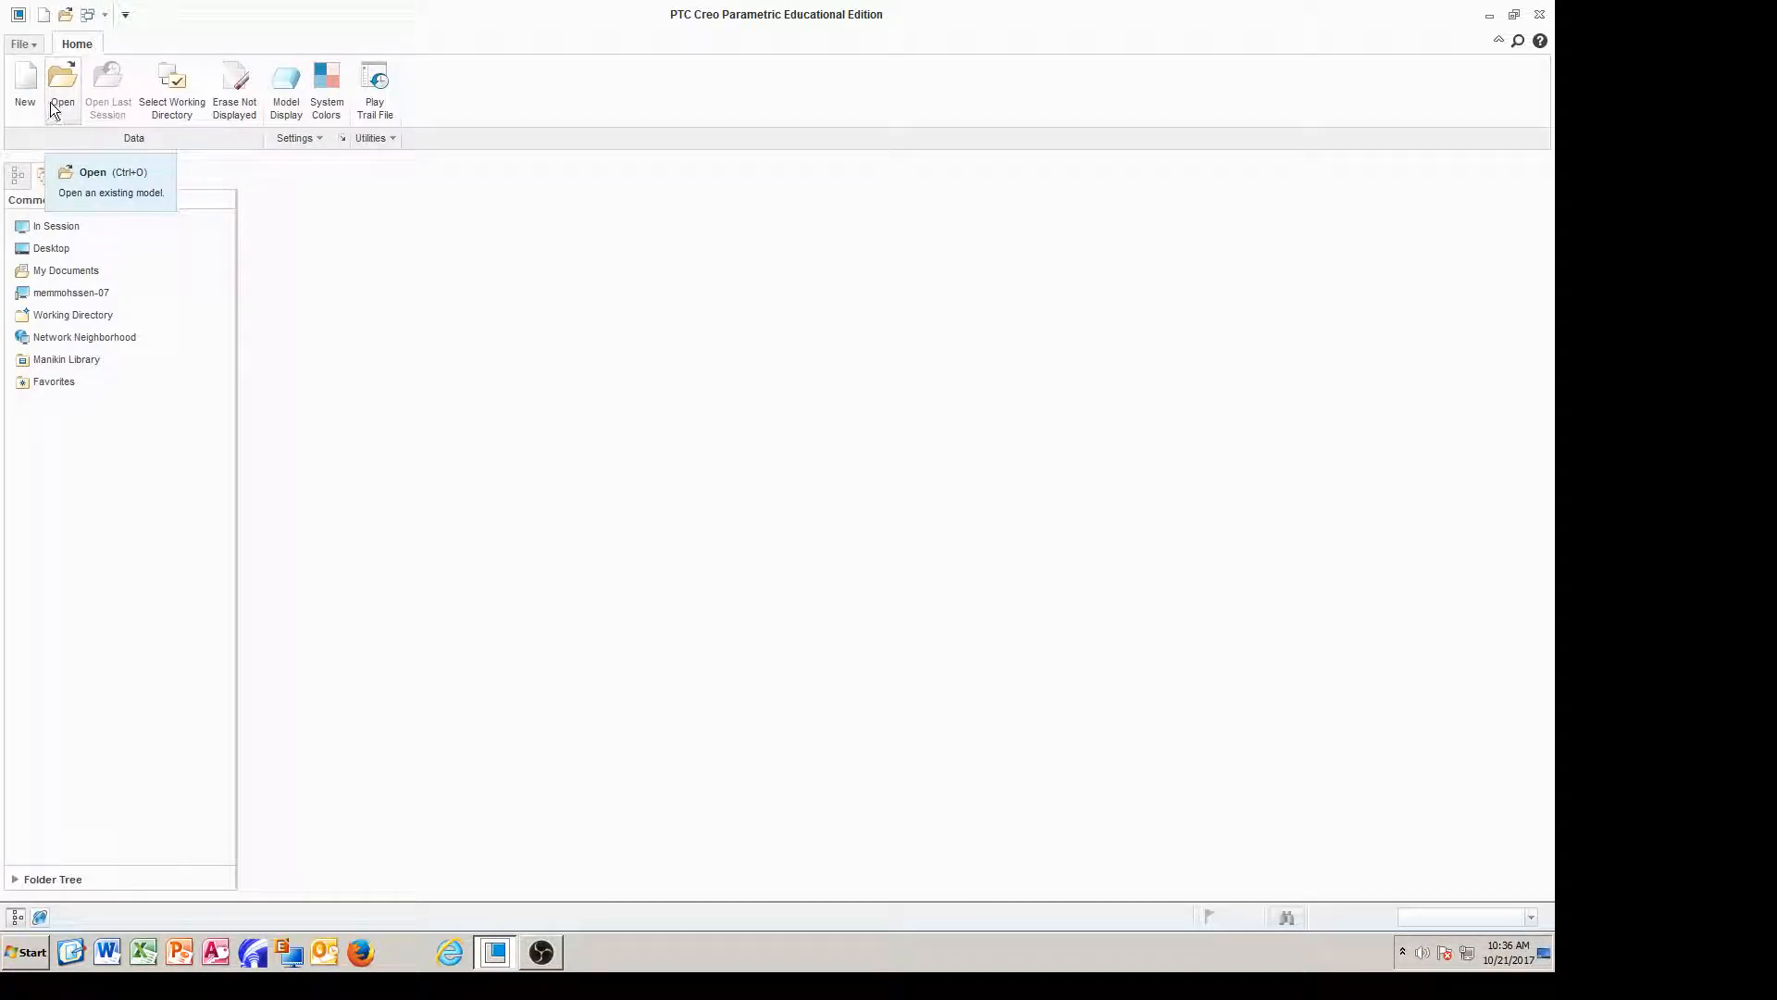
Create a new solid part named Bushing using the default template
click(26, 82)
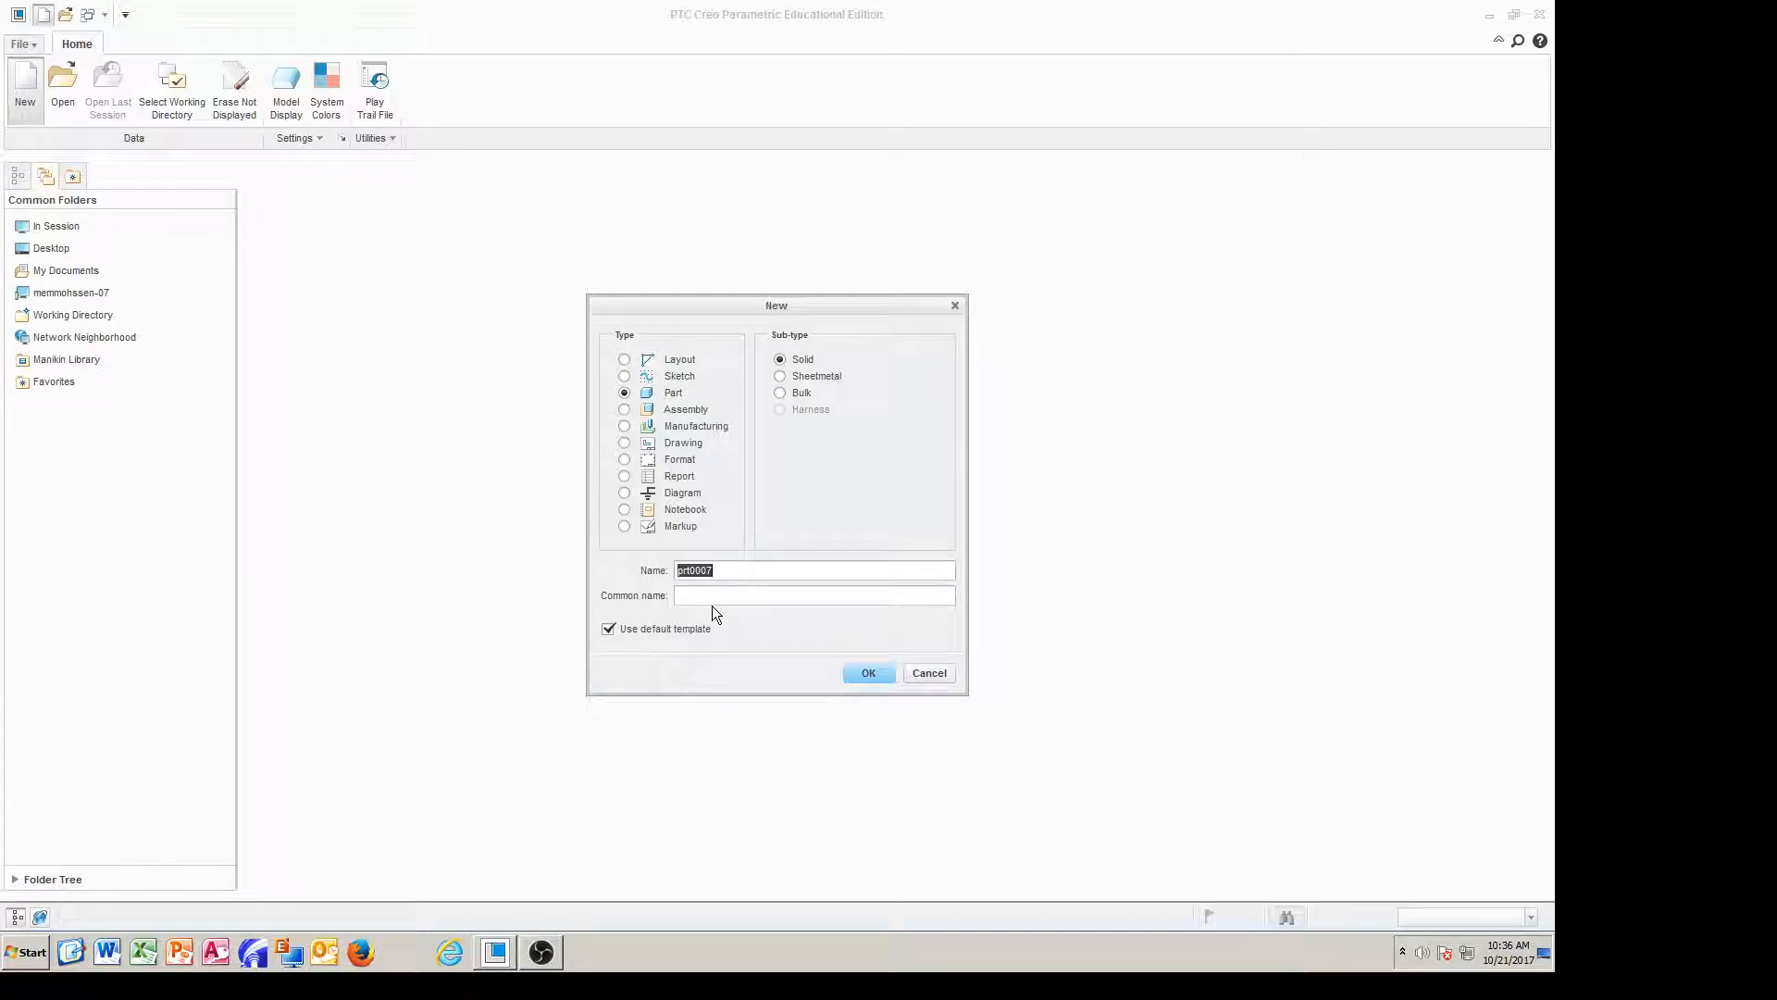
text(Bushing)
click(864, 673)
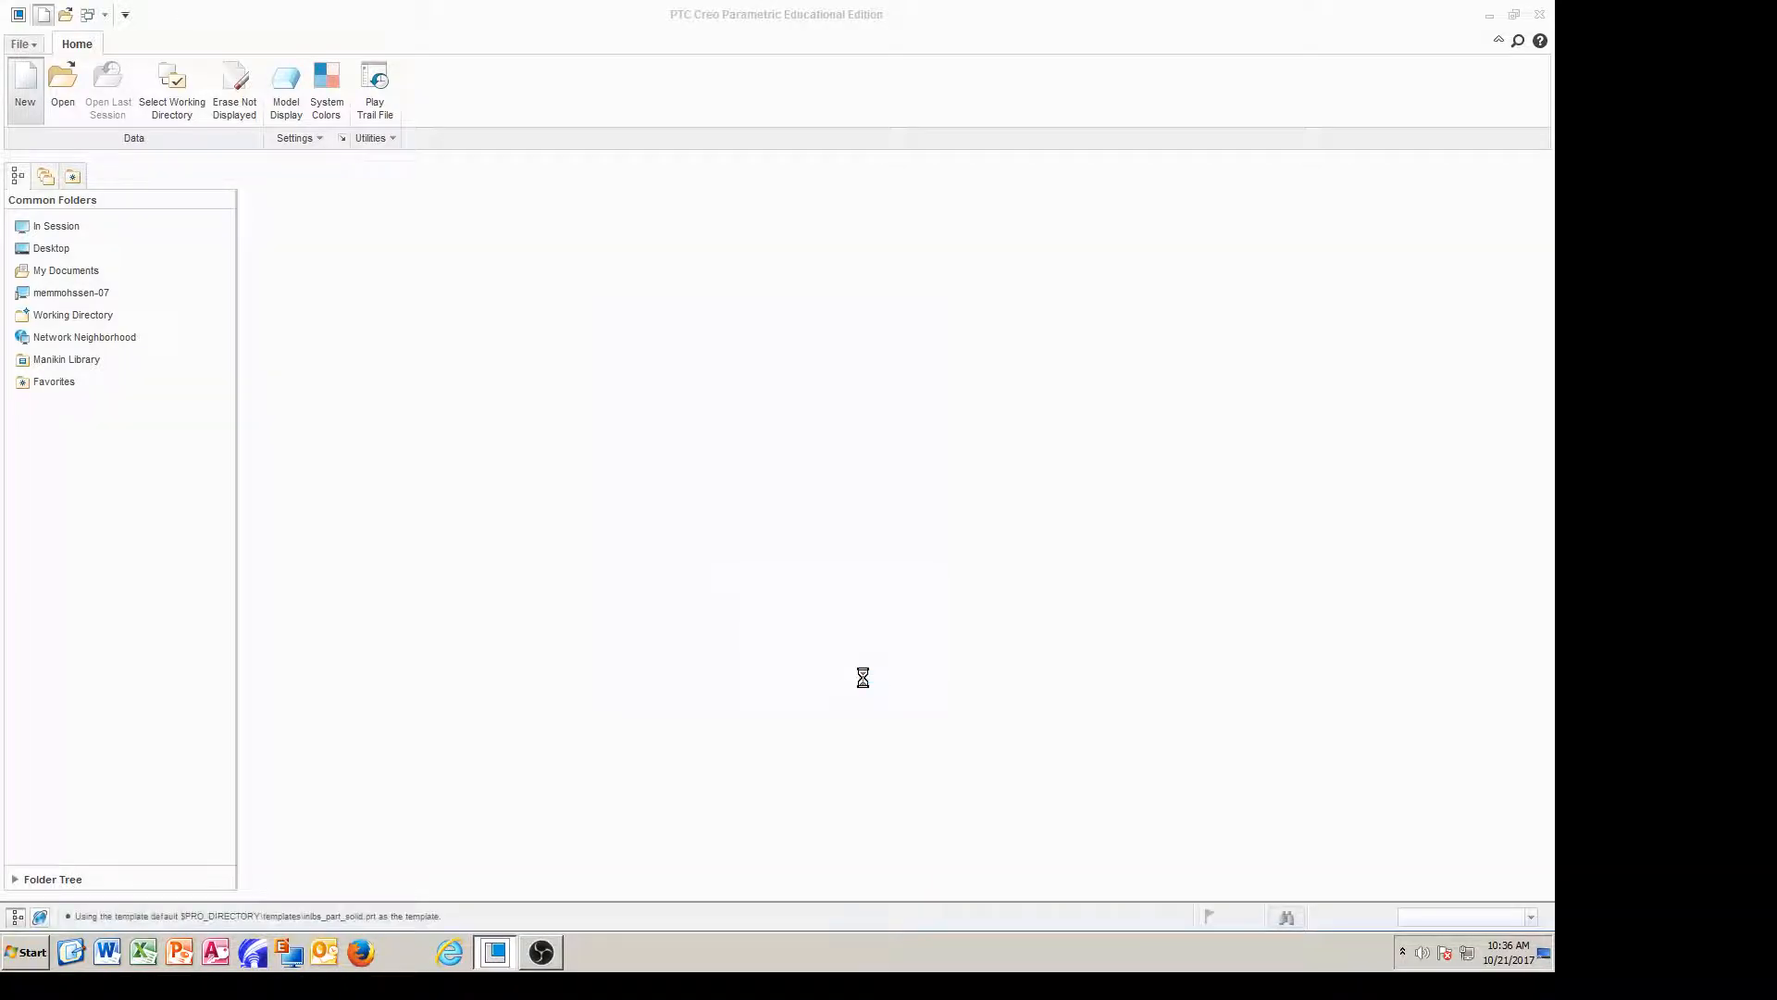
Turn on the display of datum planes in the new part
click(956, 174)
click(1009, 274)
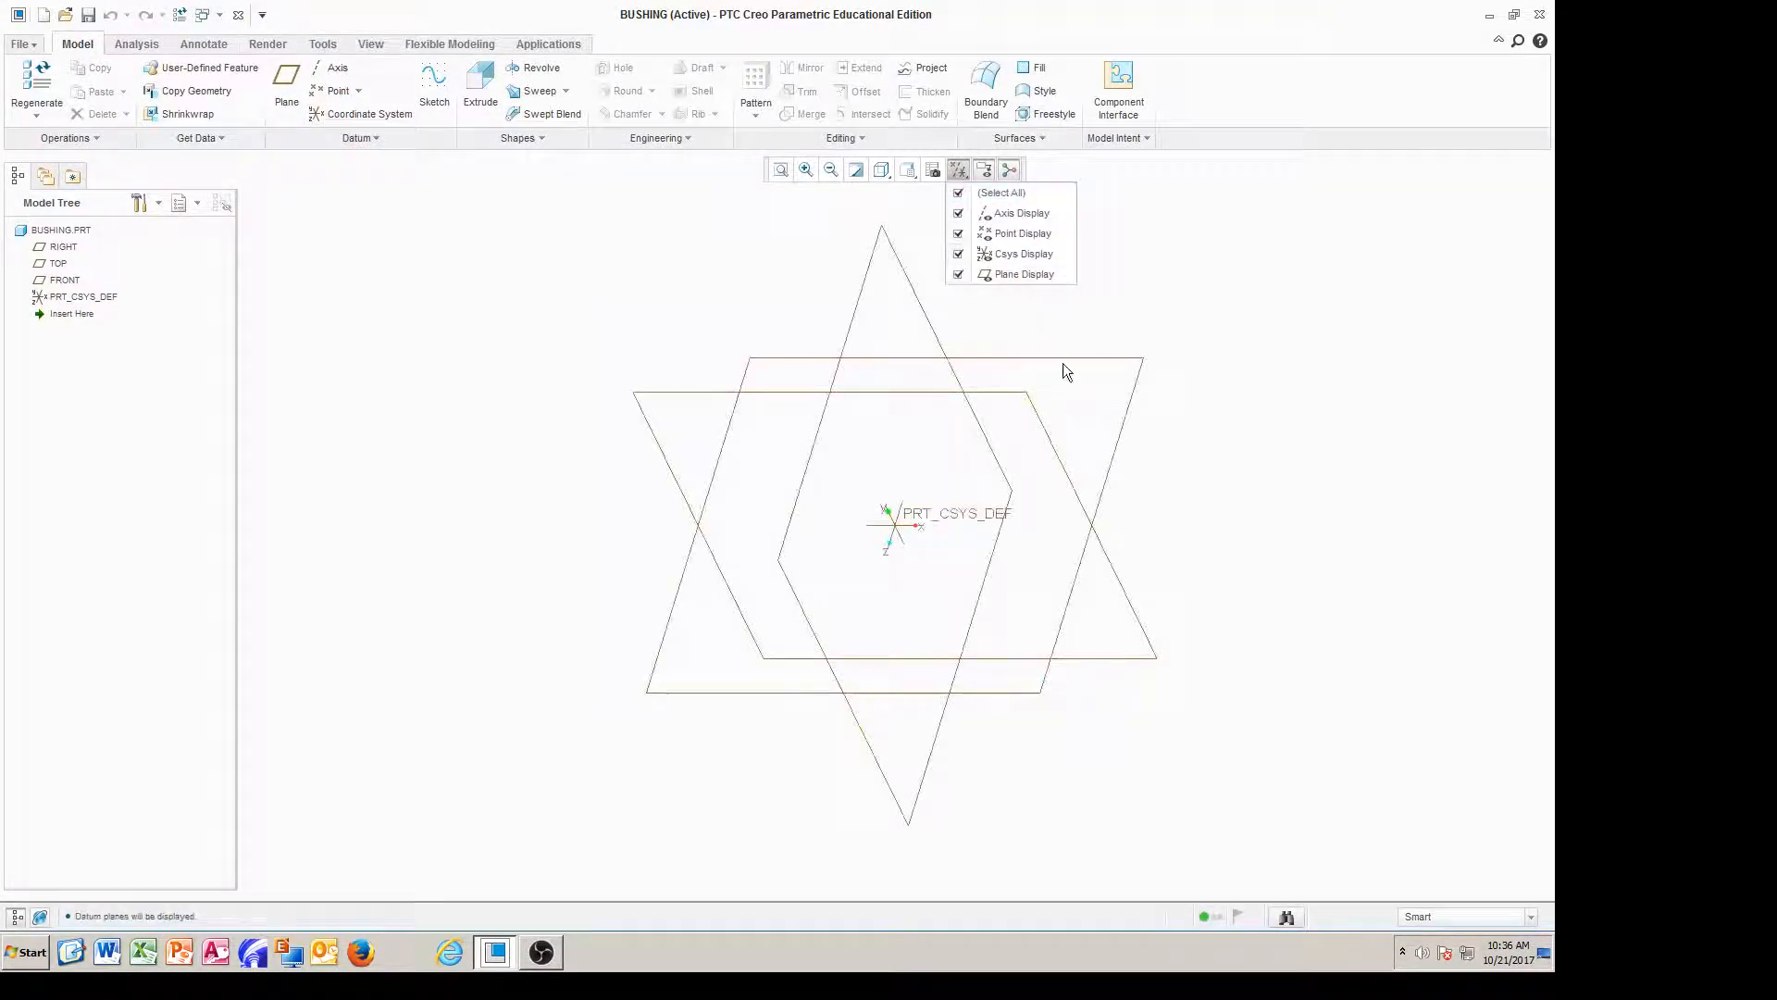
click(1335, 419)
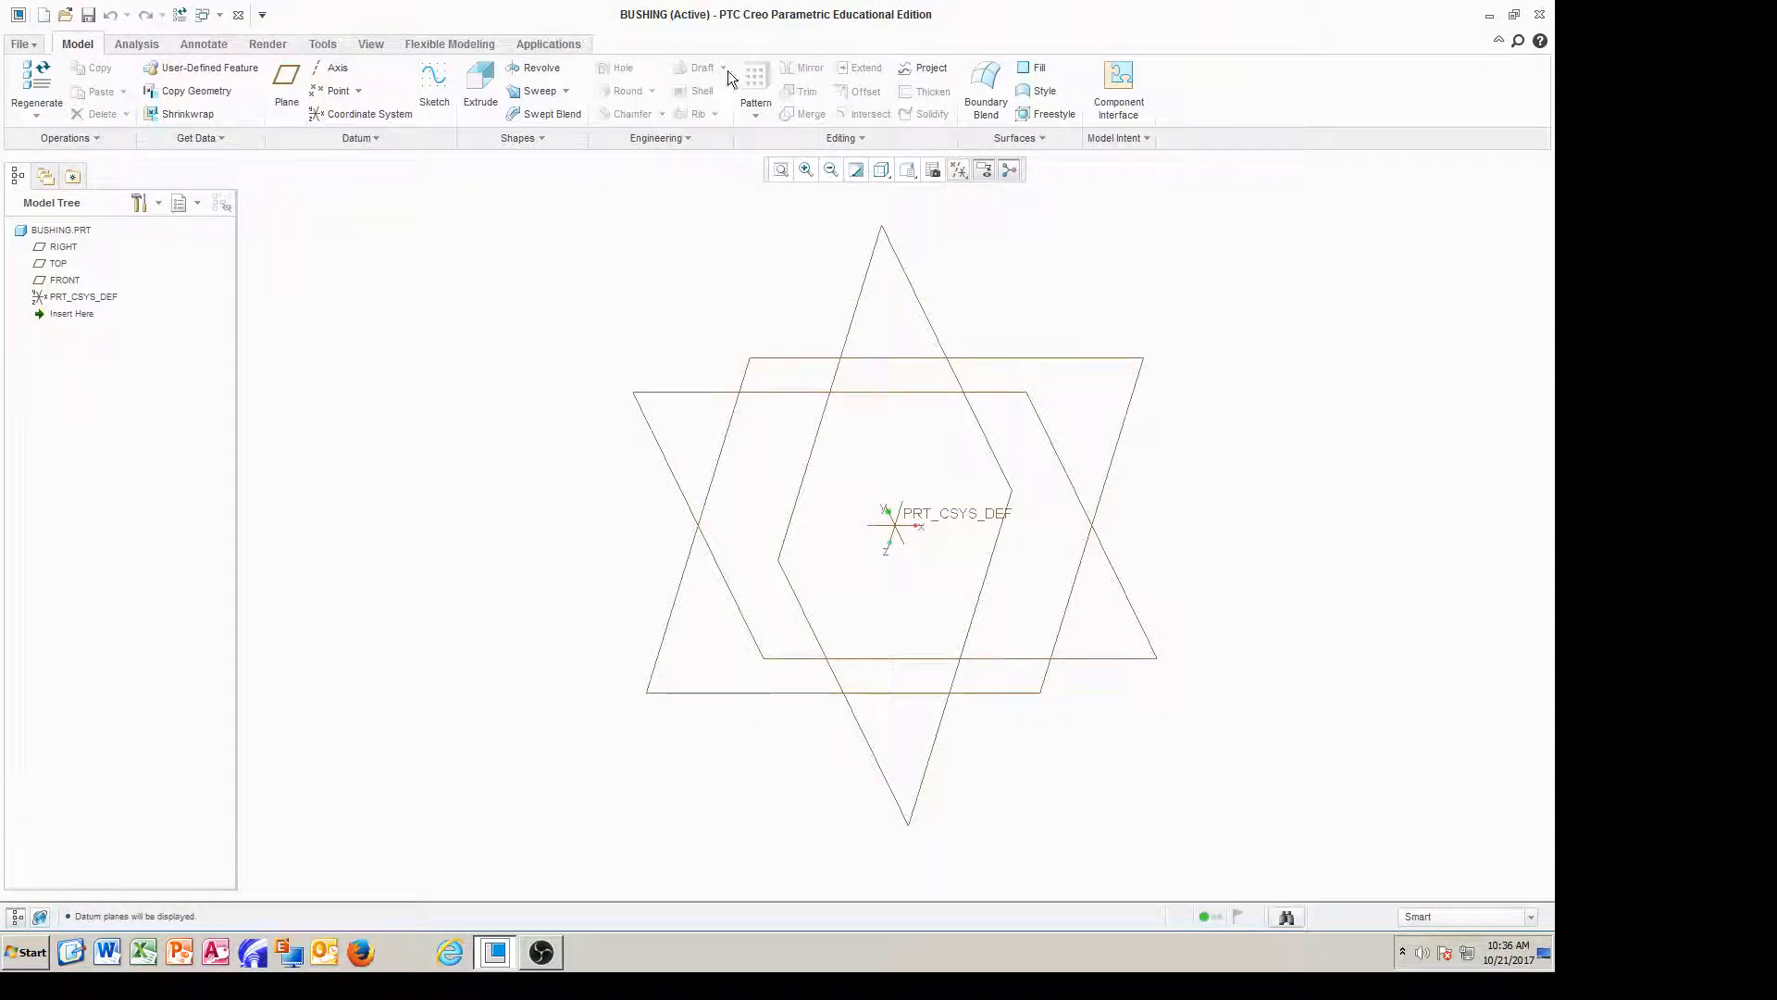
Start a Revolve feature, show the datum plane name tags, and open its internal sketch on the FRONT plane
click(539, 69)
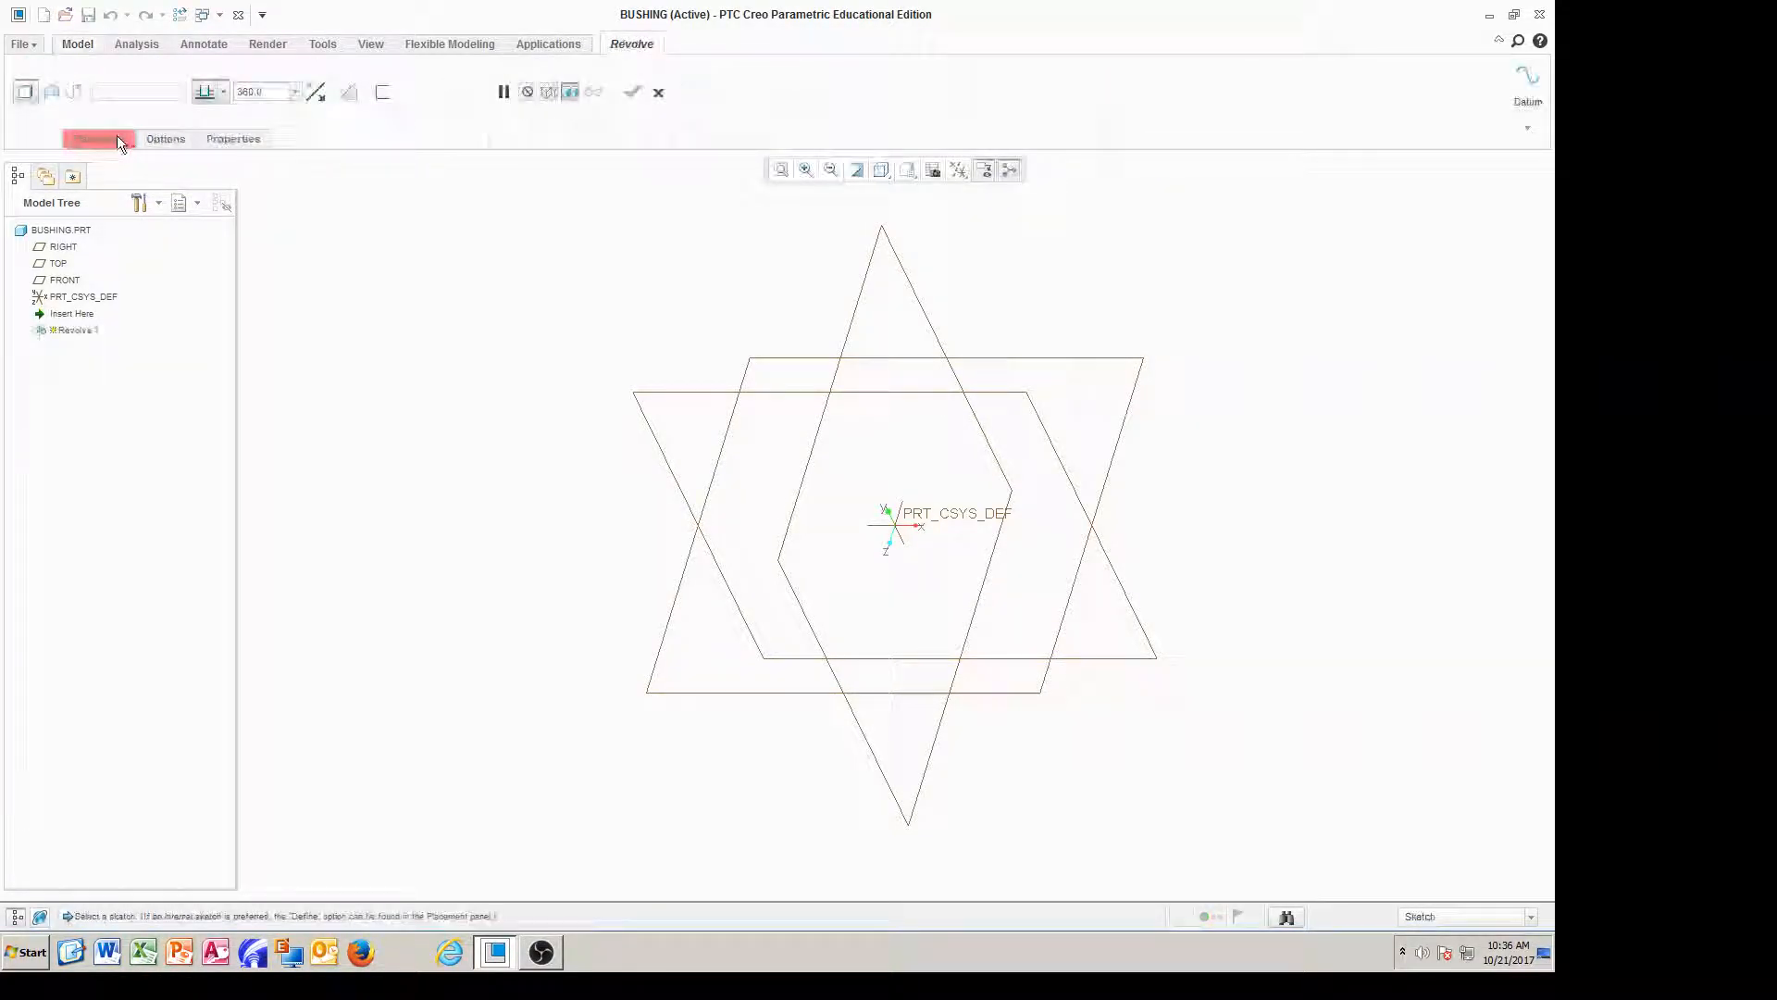
click(200, 198)
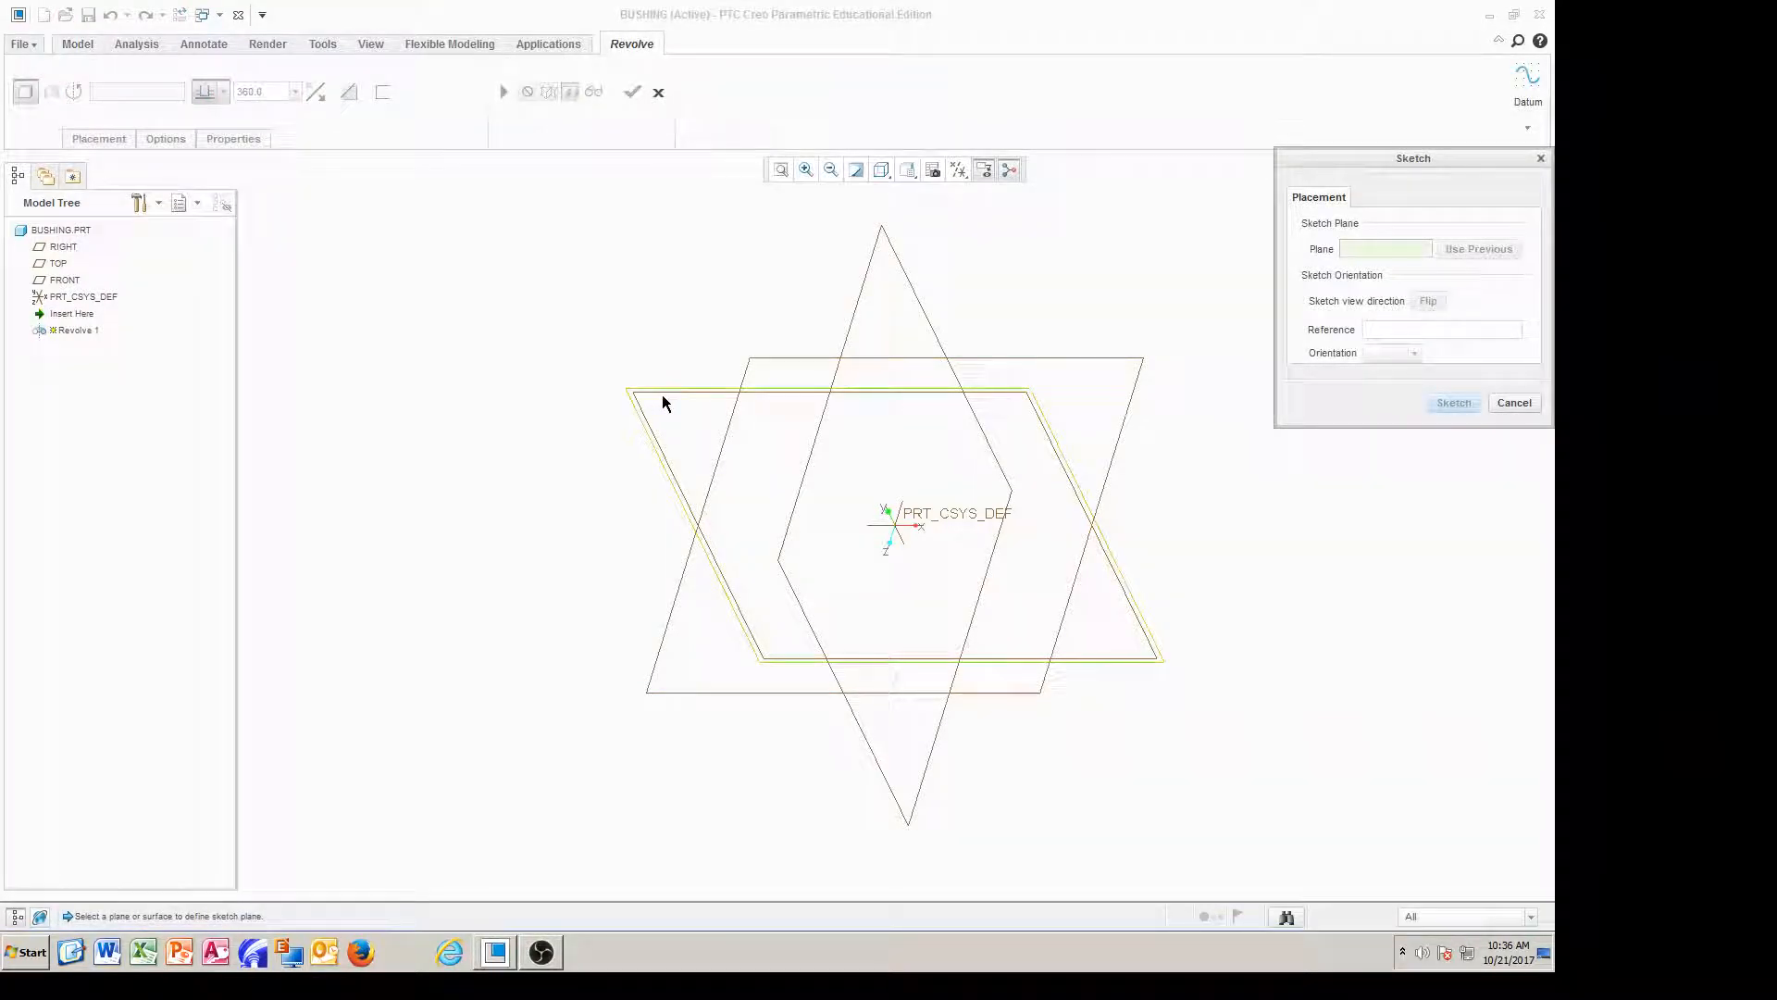
click(370, 43)
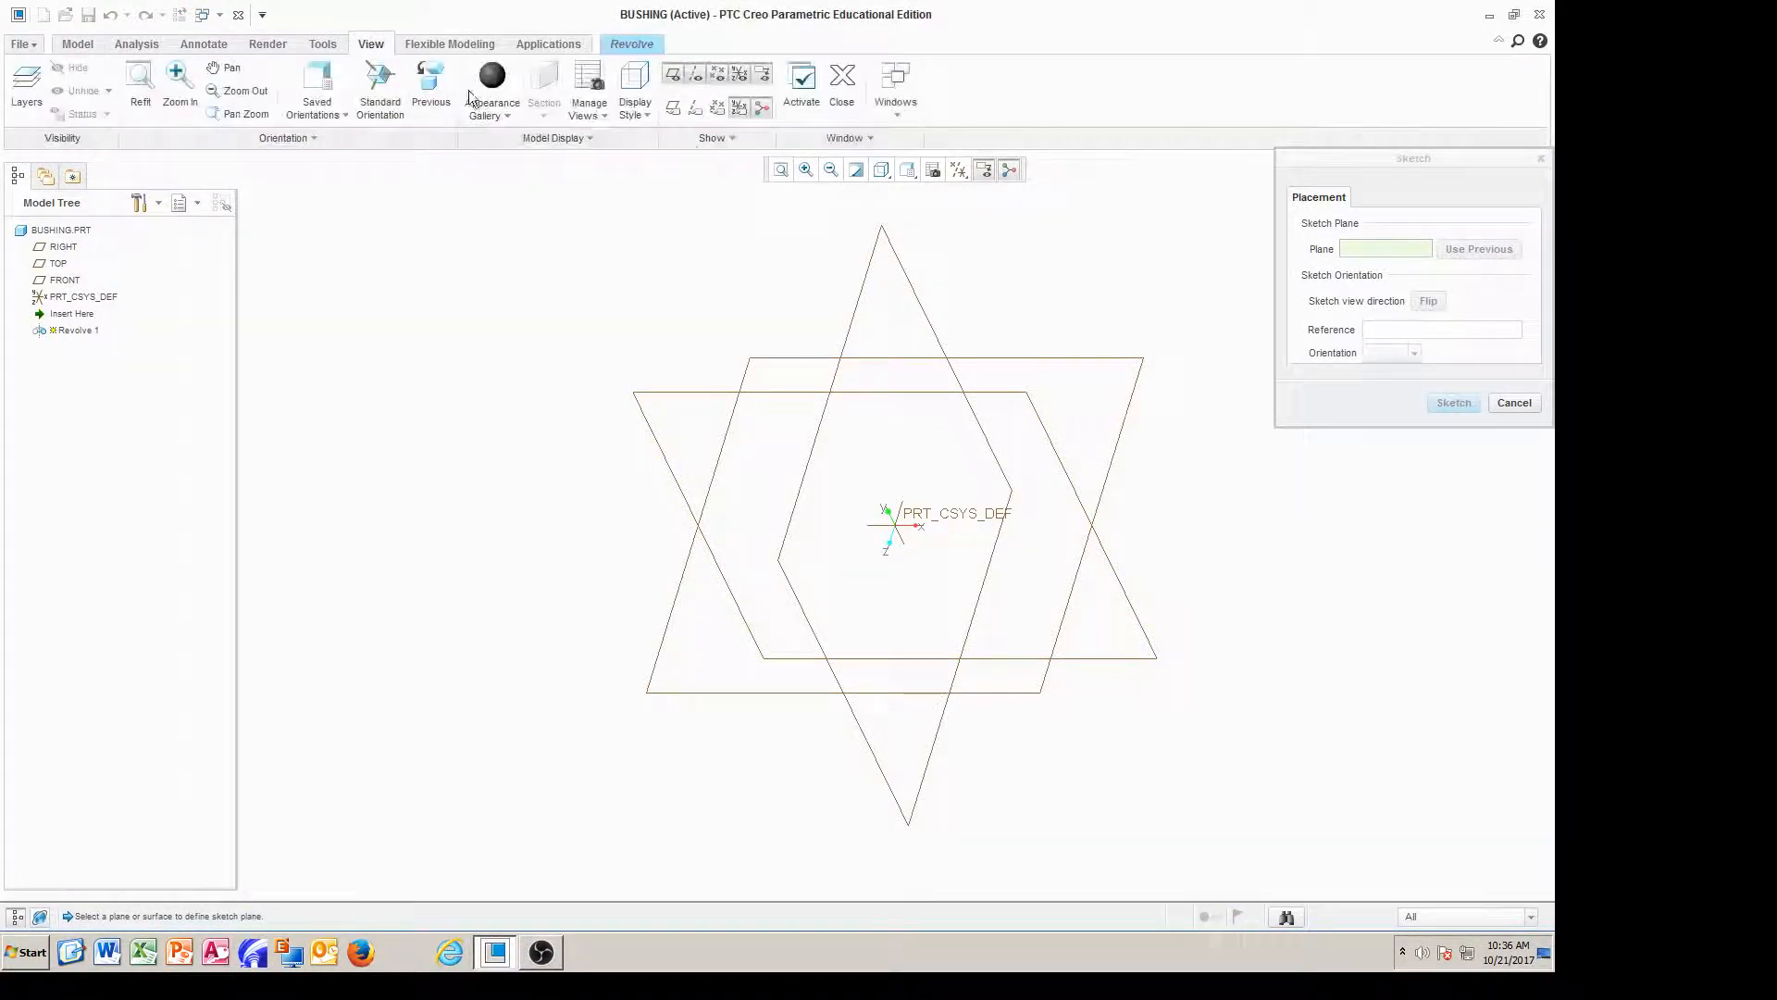
click(676, 109)
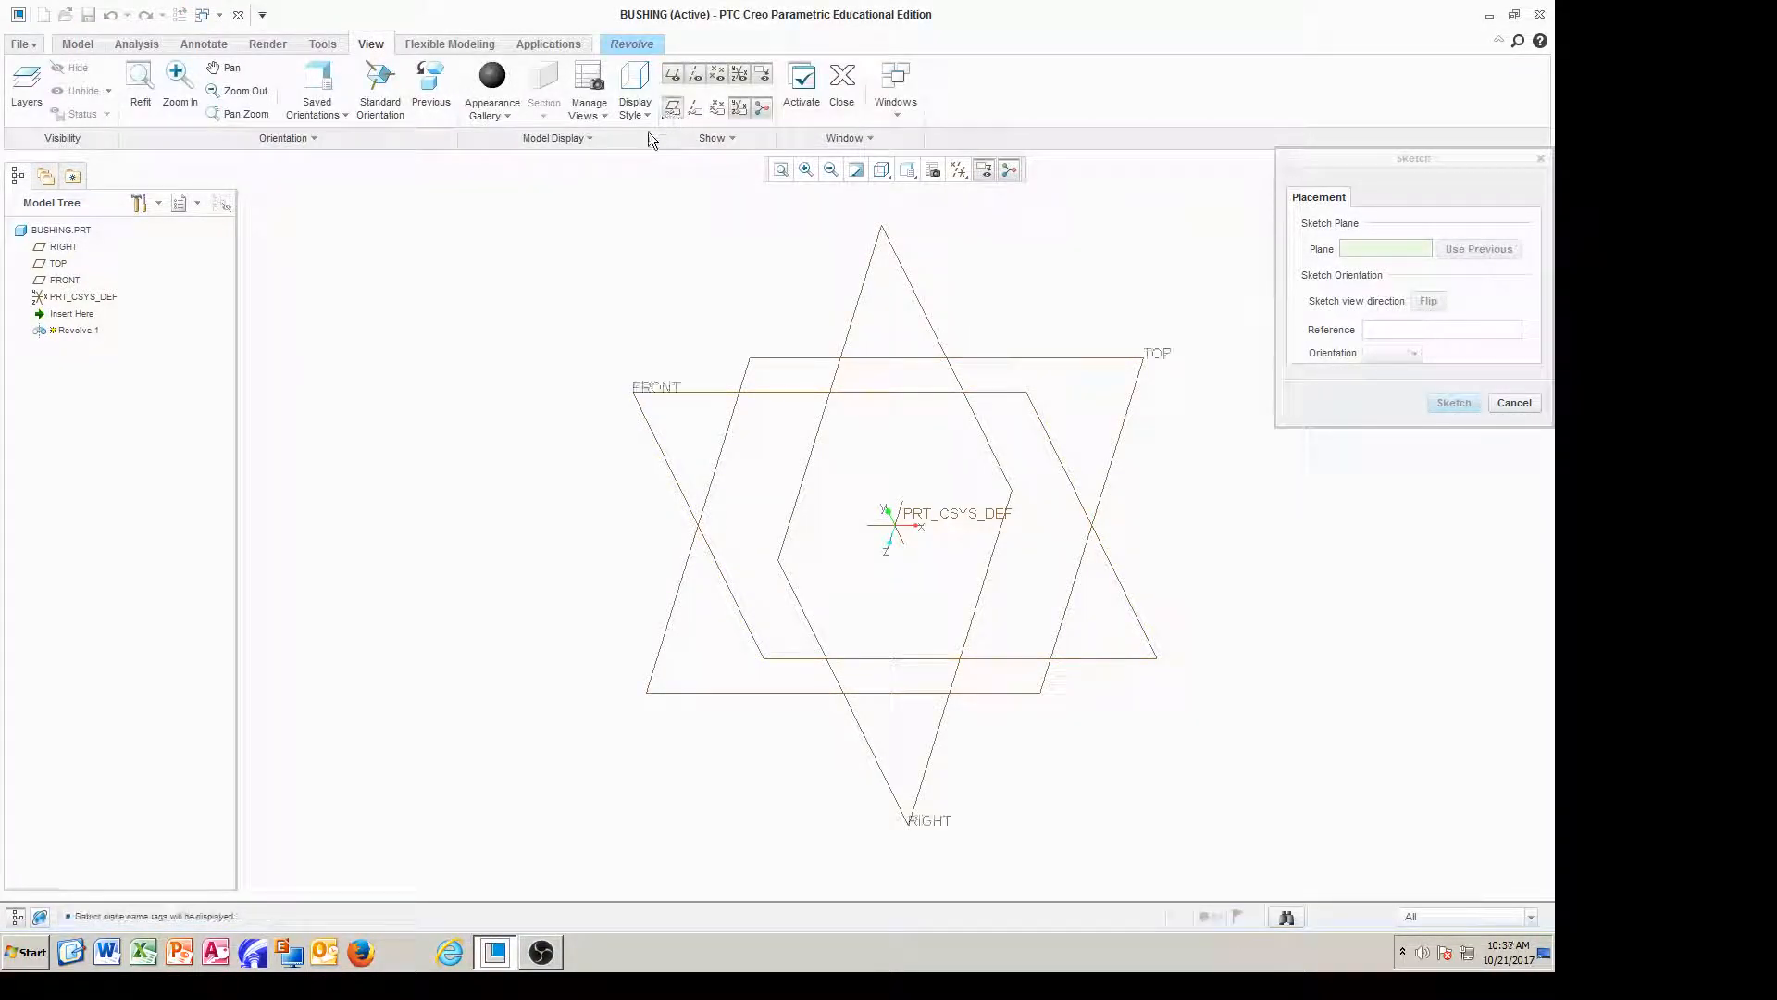
click(663, 391)
click(1454, 403)
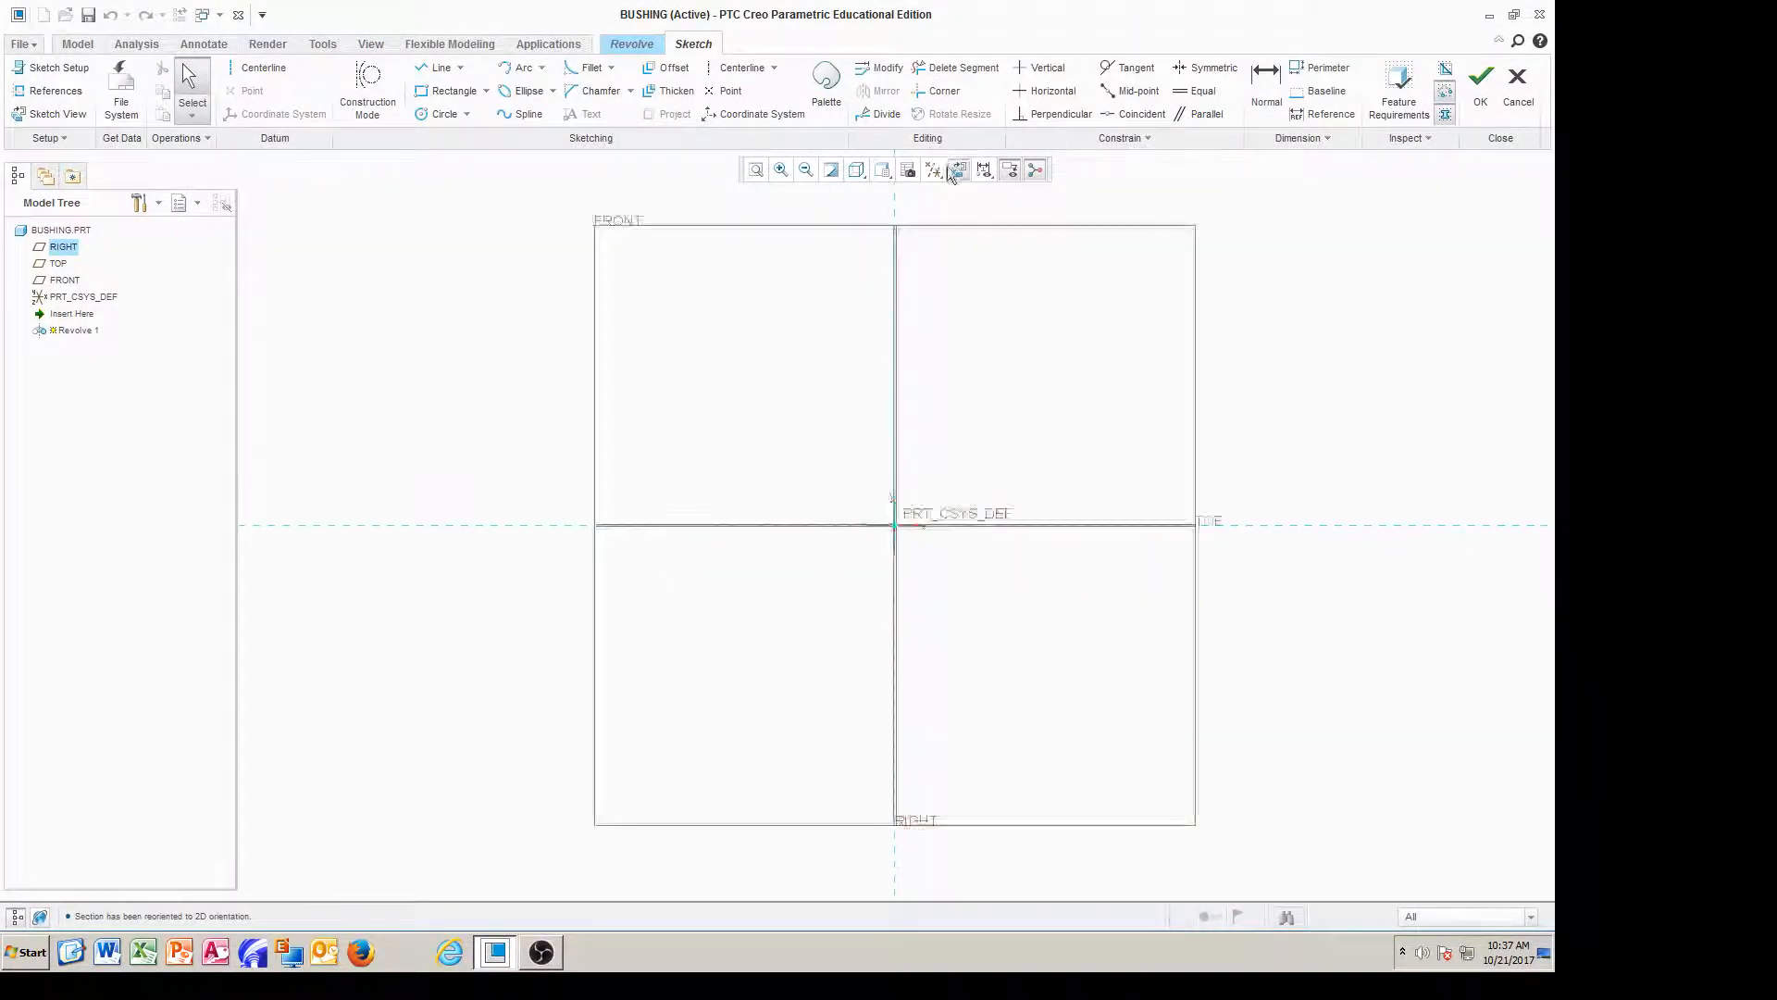
Hide the datum planes and place a vertical datum centerline through the origin as the axis of revolution
click(932, 171)
click(967, 268)
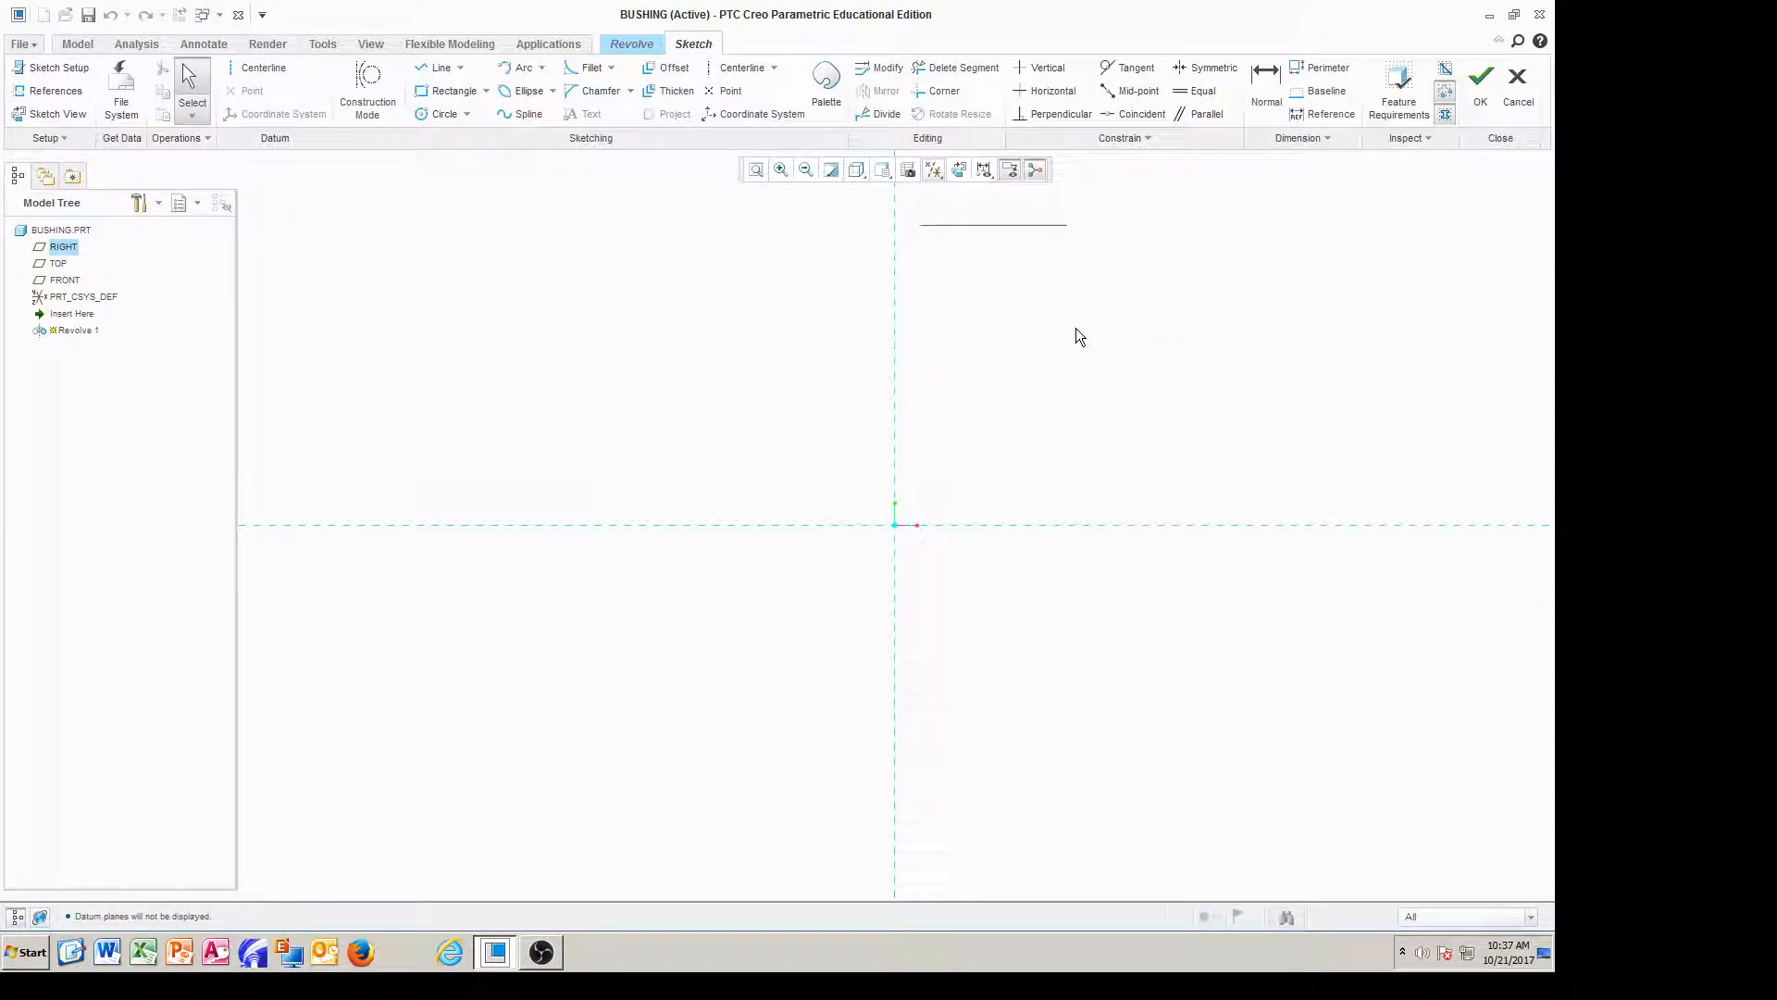
scroll(1020, 286, up, 2)
scroll(1037, 266, down, 4)
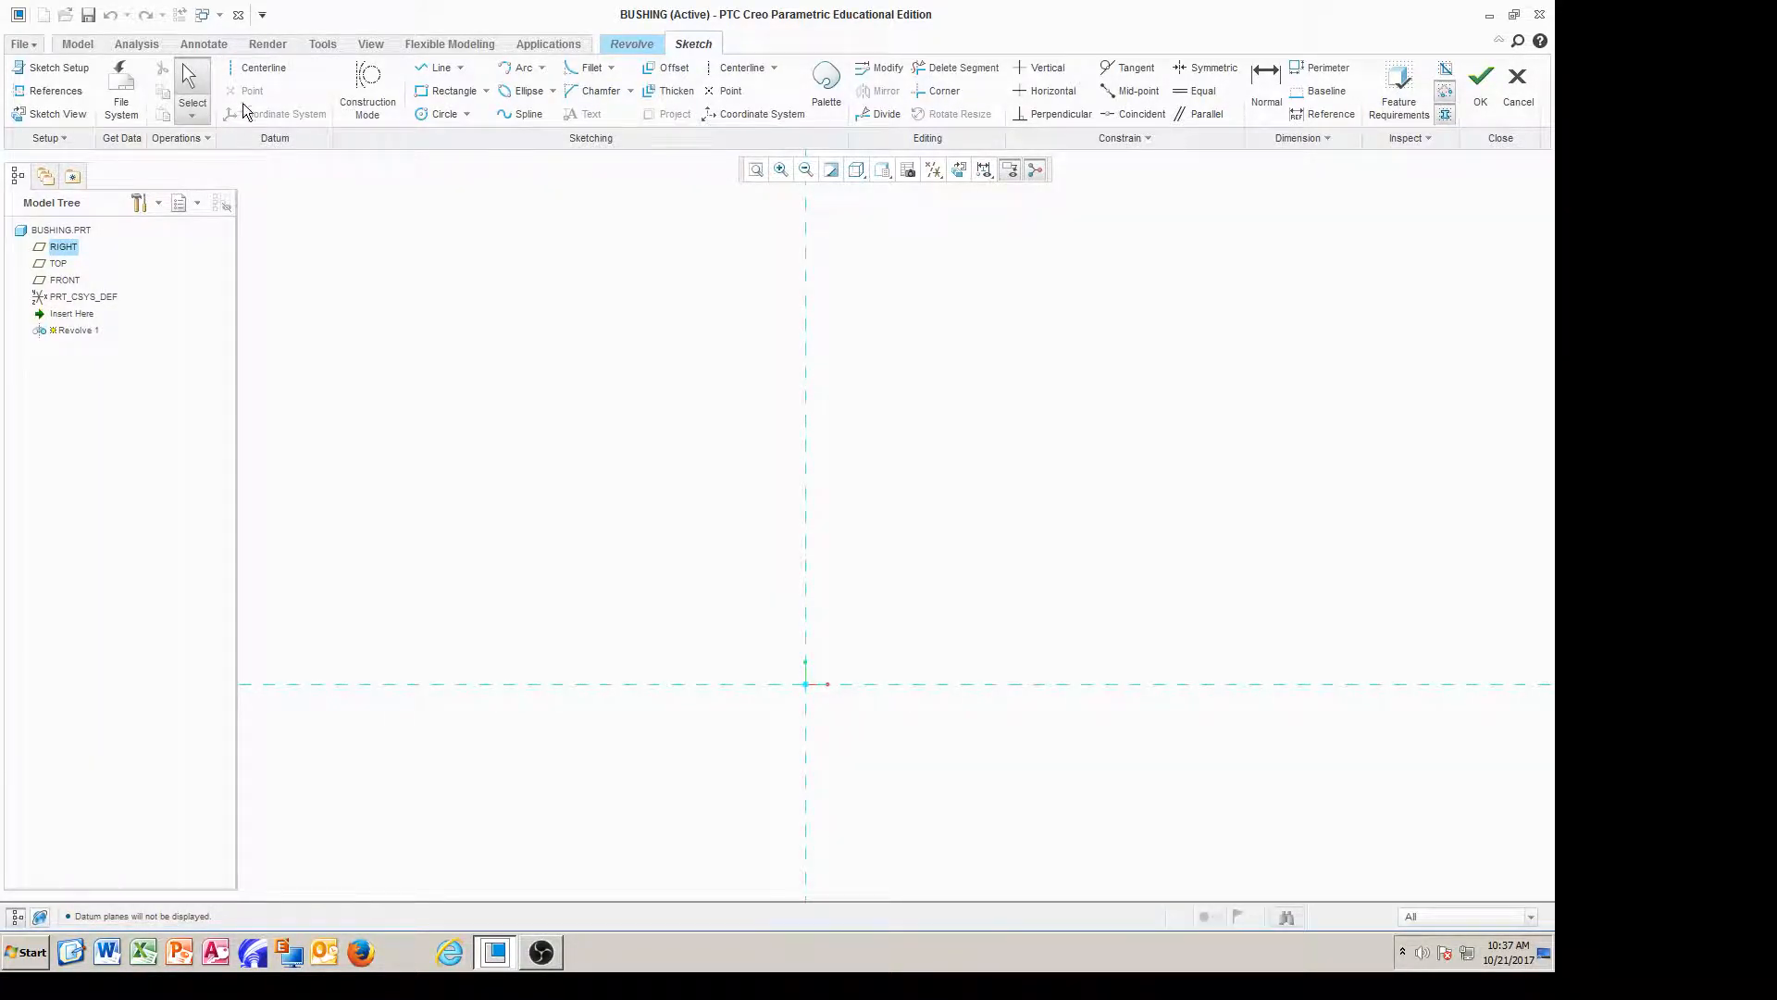
click(256, 70)
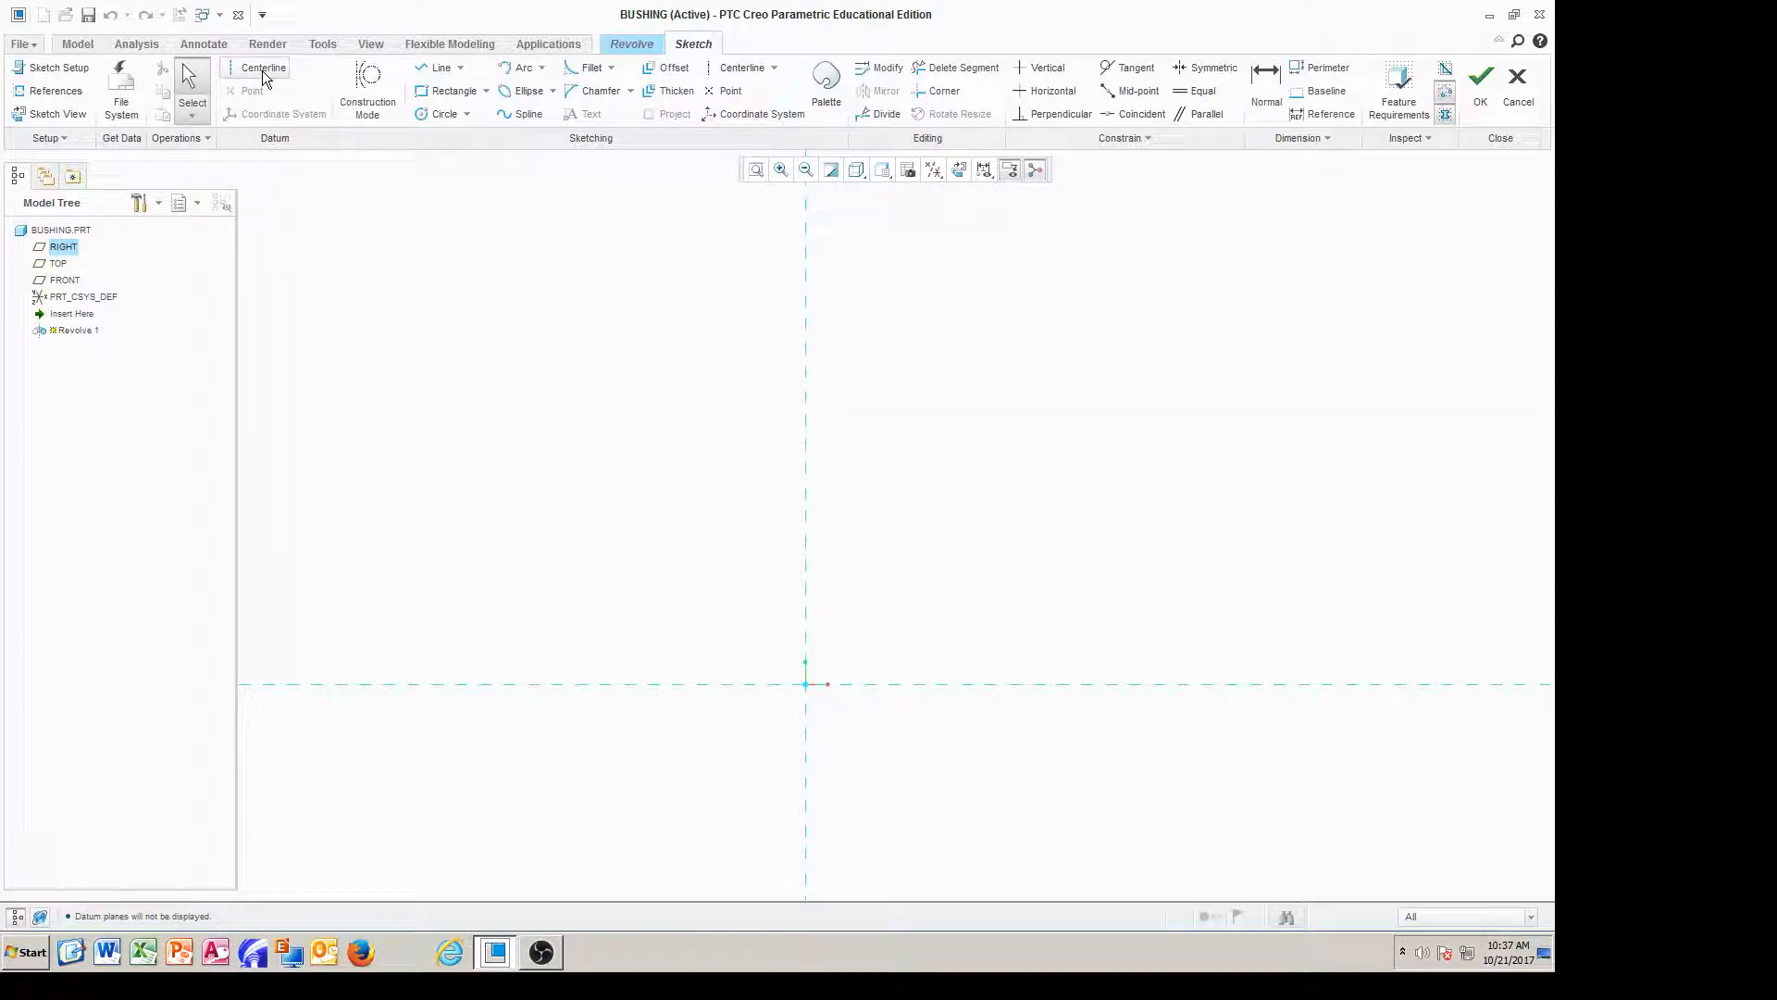
click(806, 236)
click(805, 335)
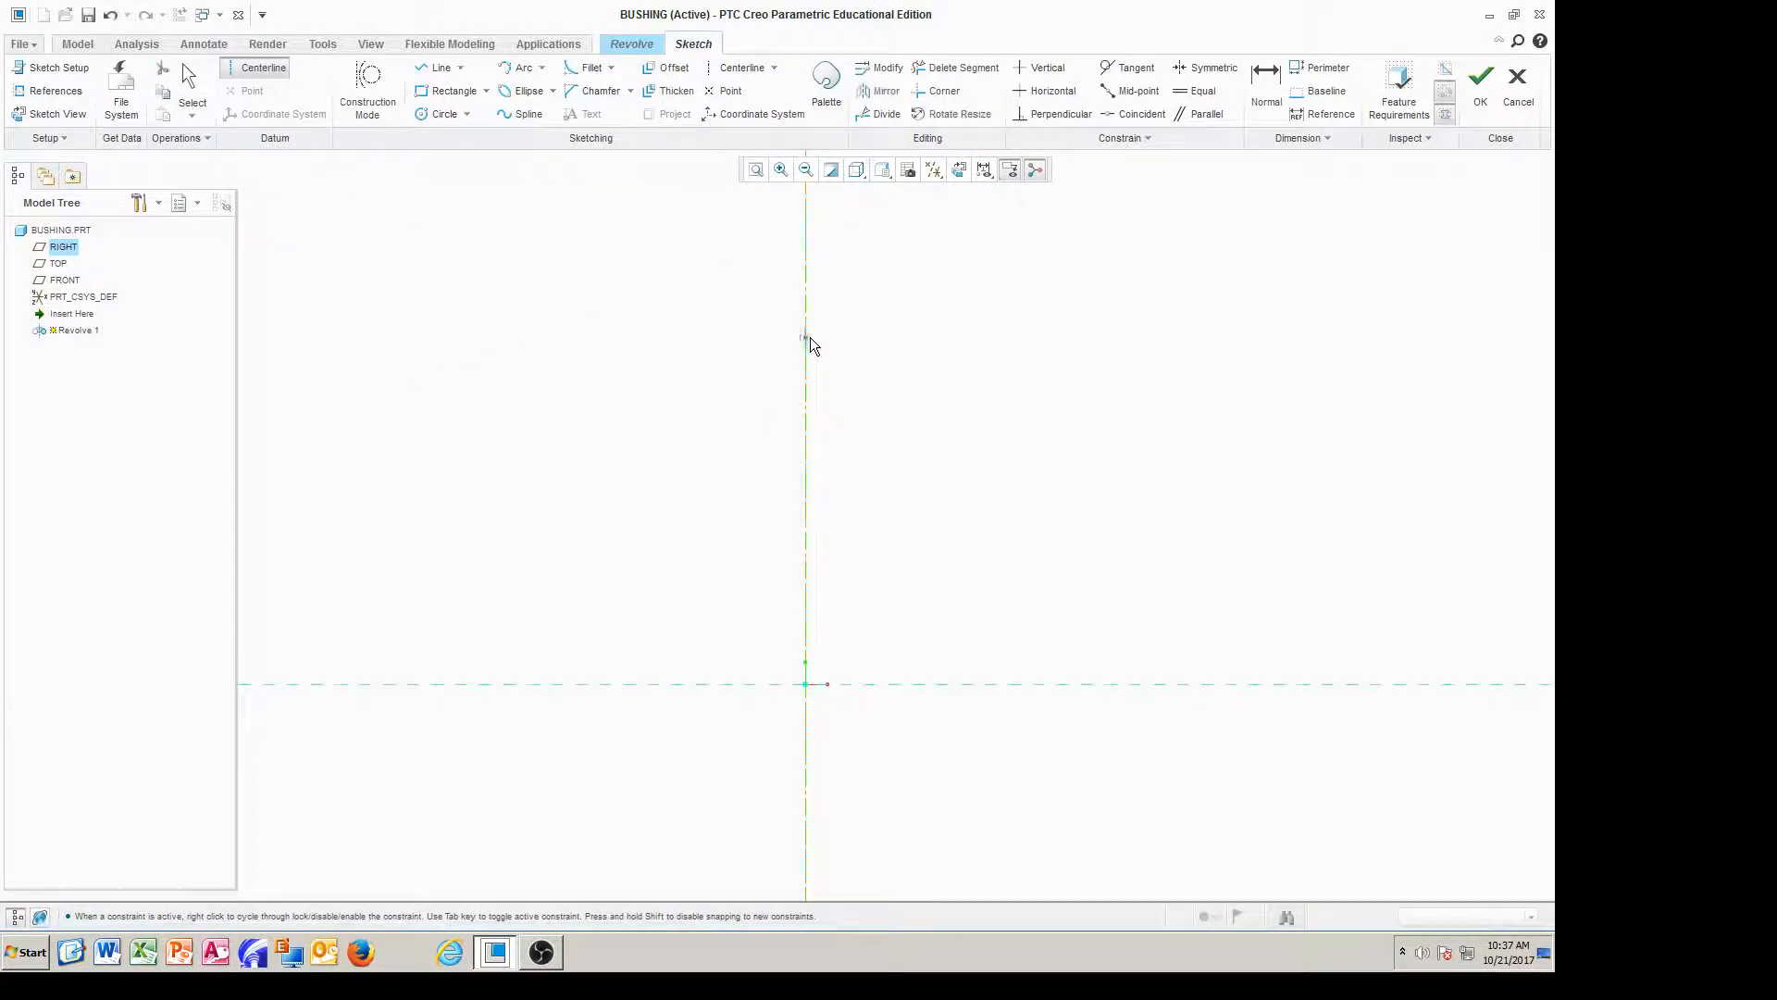
middle_click(940, 435)
Sketch a horizontal line starting on the centerline, about 120 long and about 210 above the horizontal reference
click(435, 67)
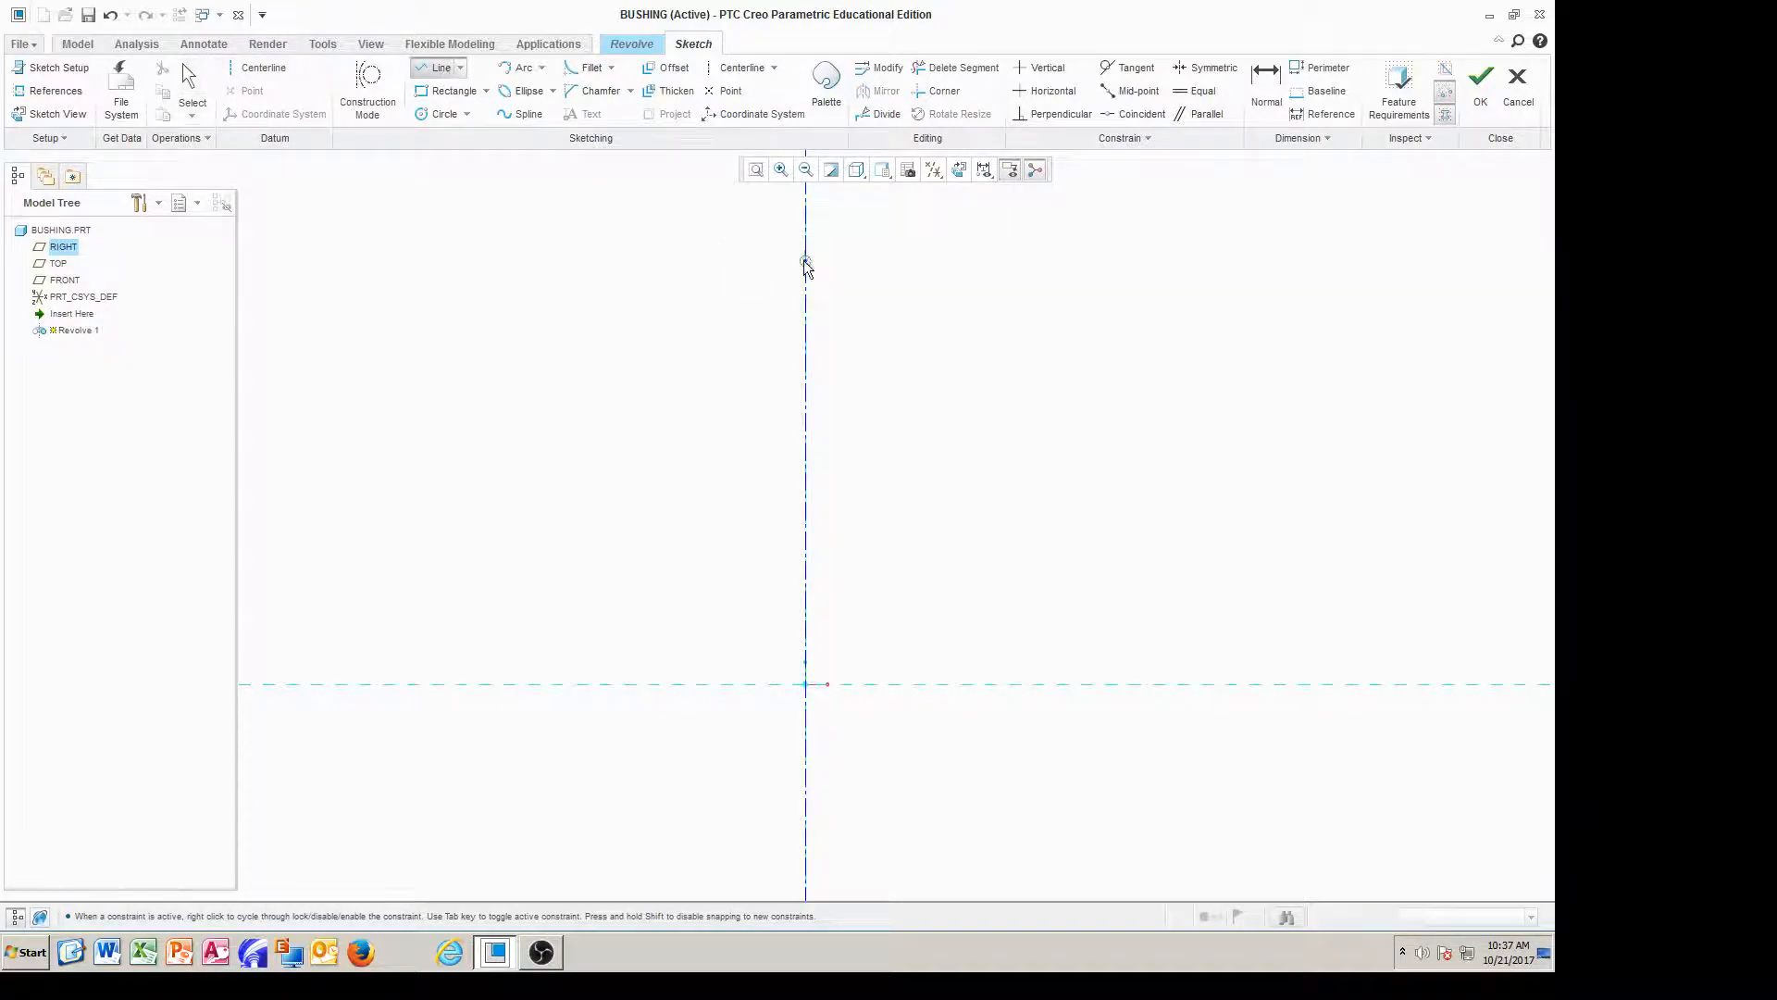
click(807, 297)
click(1026, 297)
middle_click(1046, 350)
middle_click(1046, 352)
drag(807, 312, 801, 256)
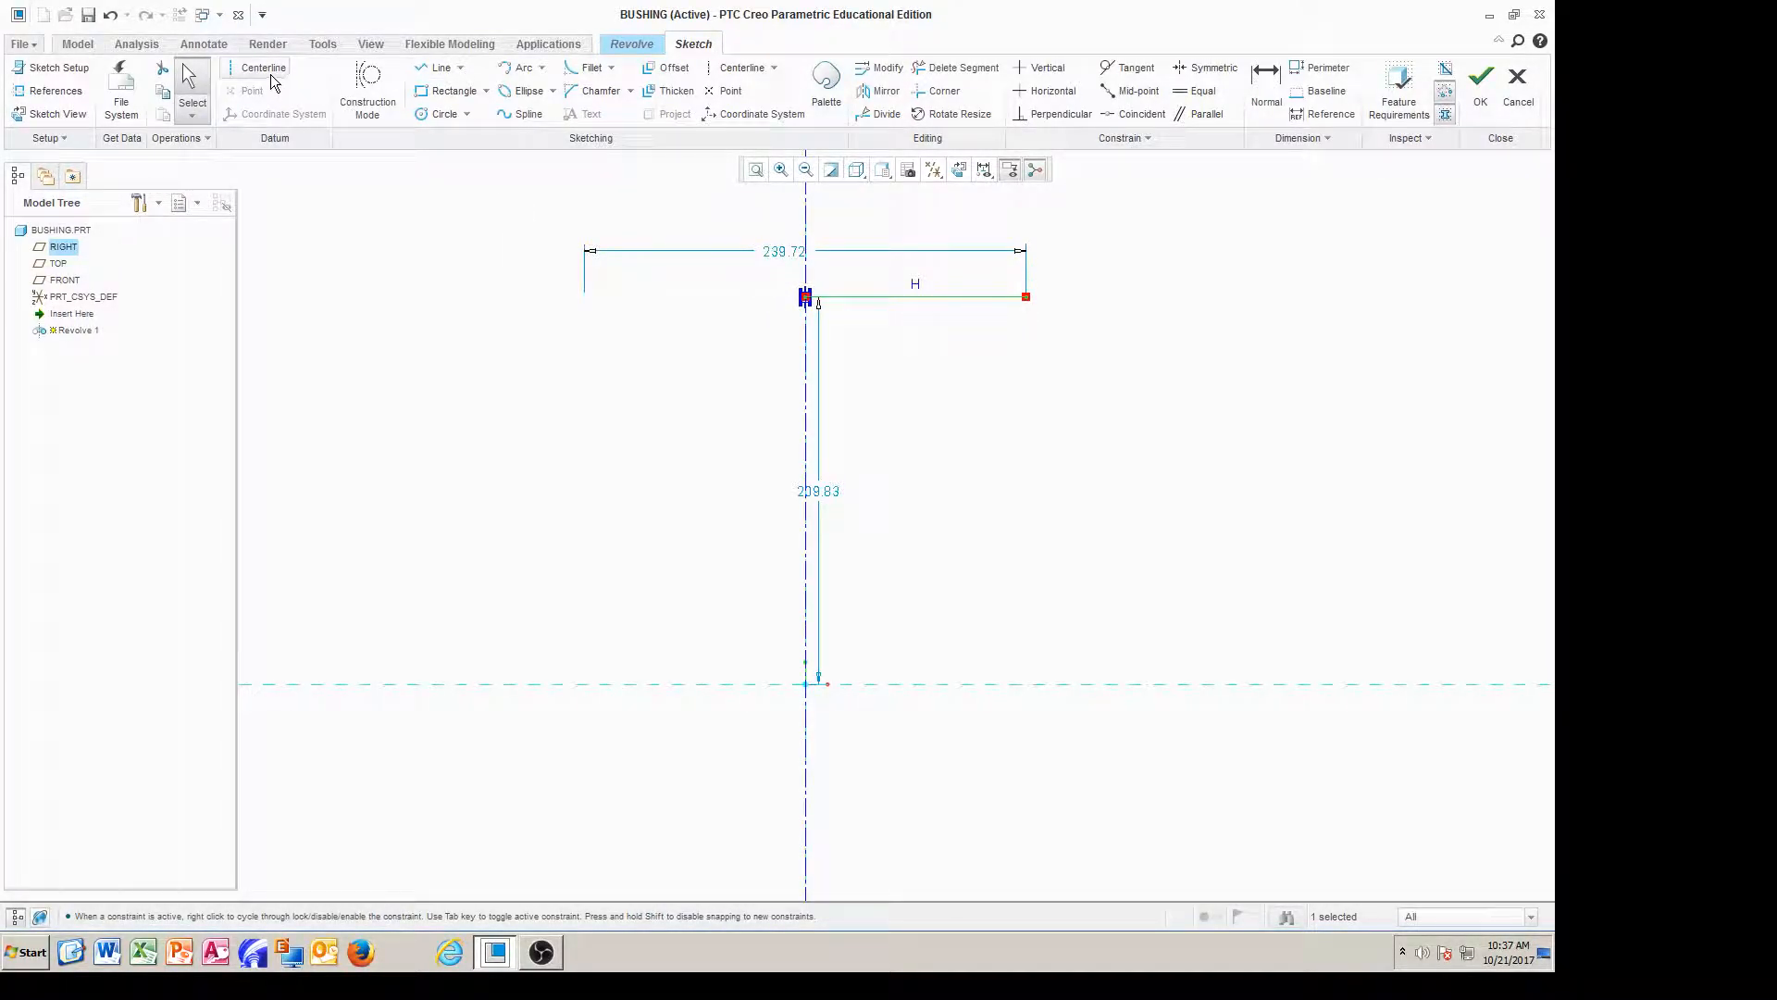
Set the horizontal line's diameter dimension to 200 and its height above the horizontal reference to 125
double_click(783, 254)
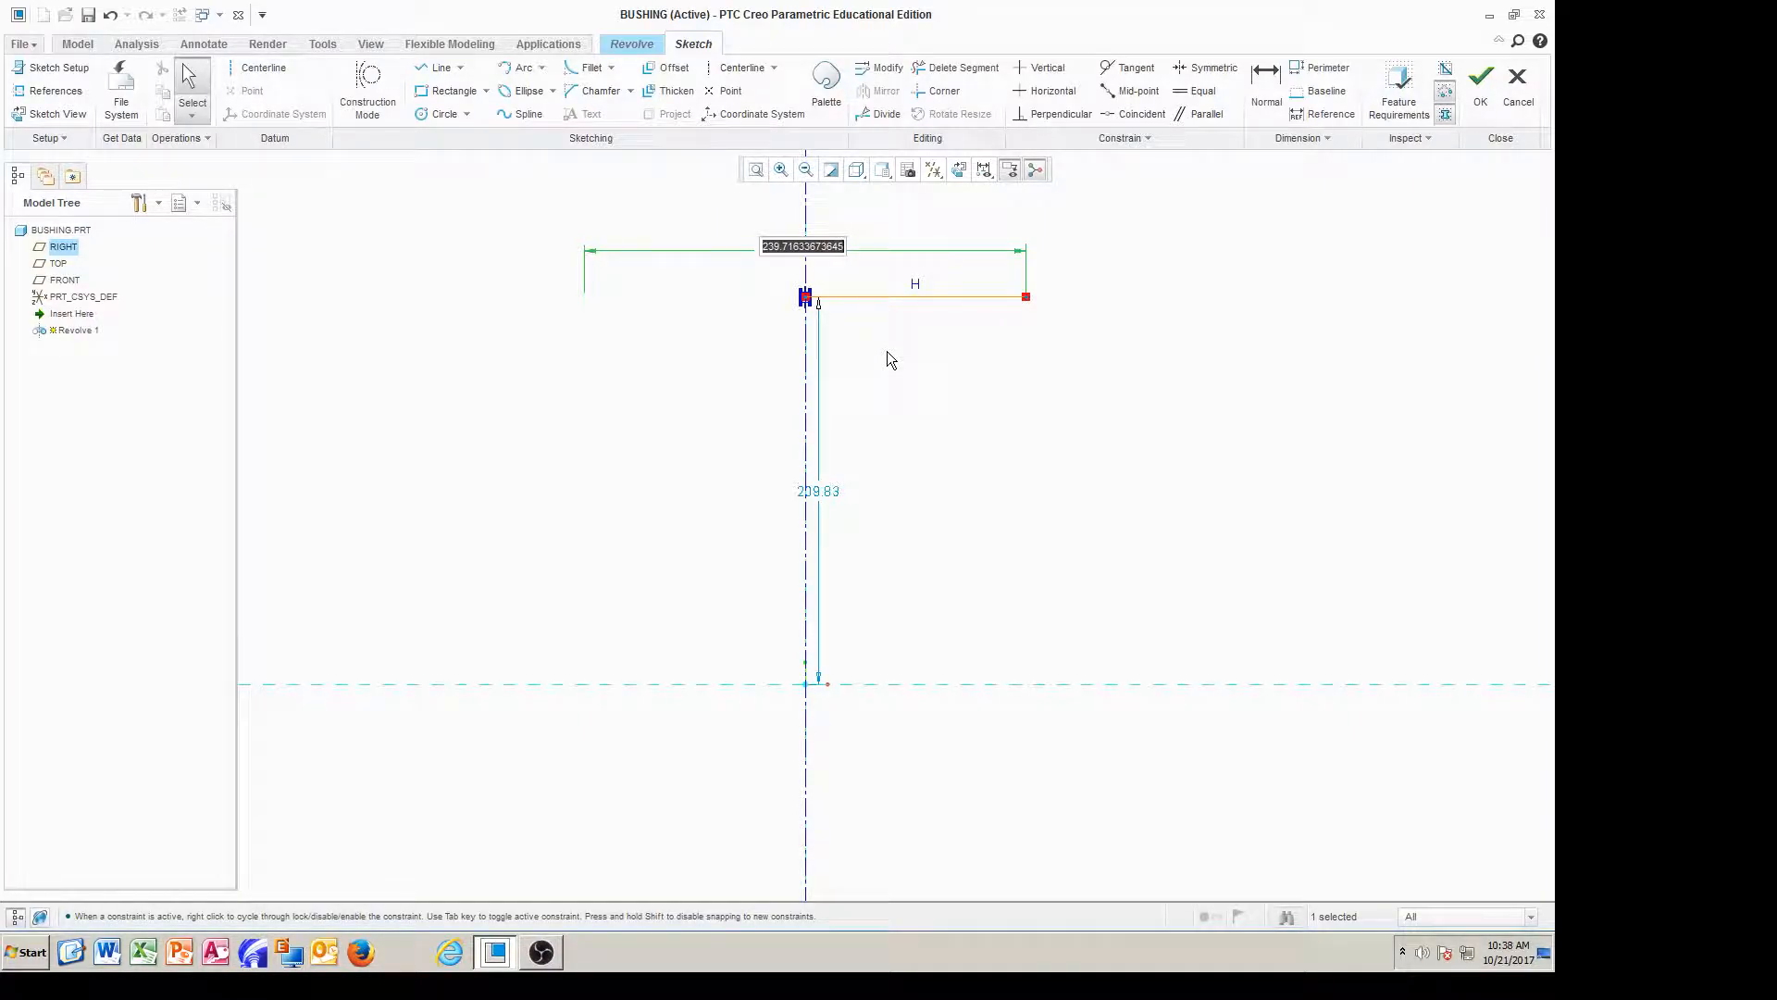
text(200)
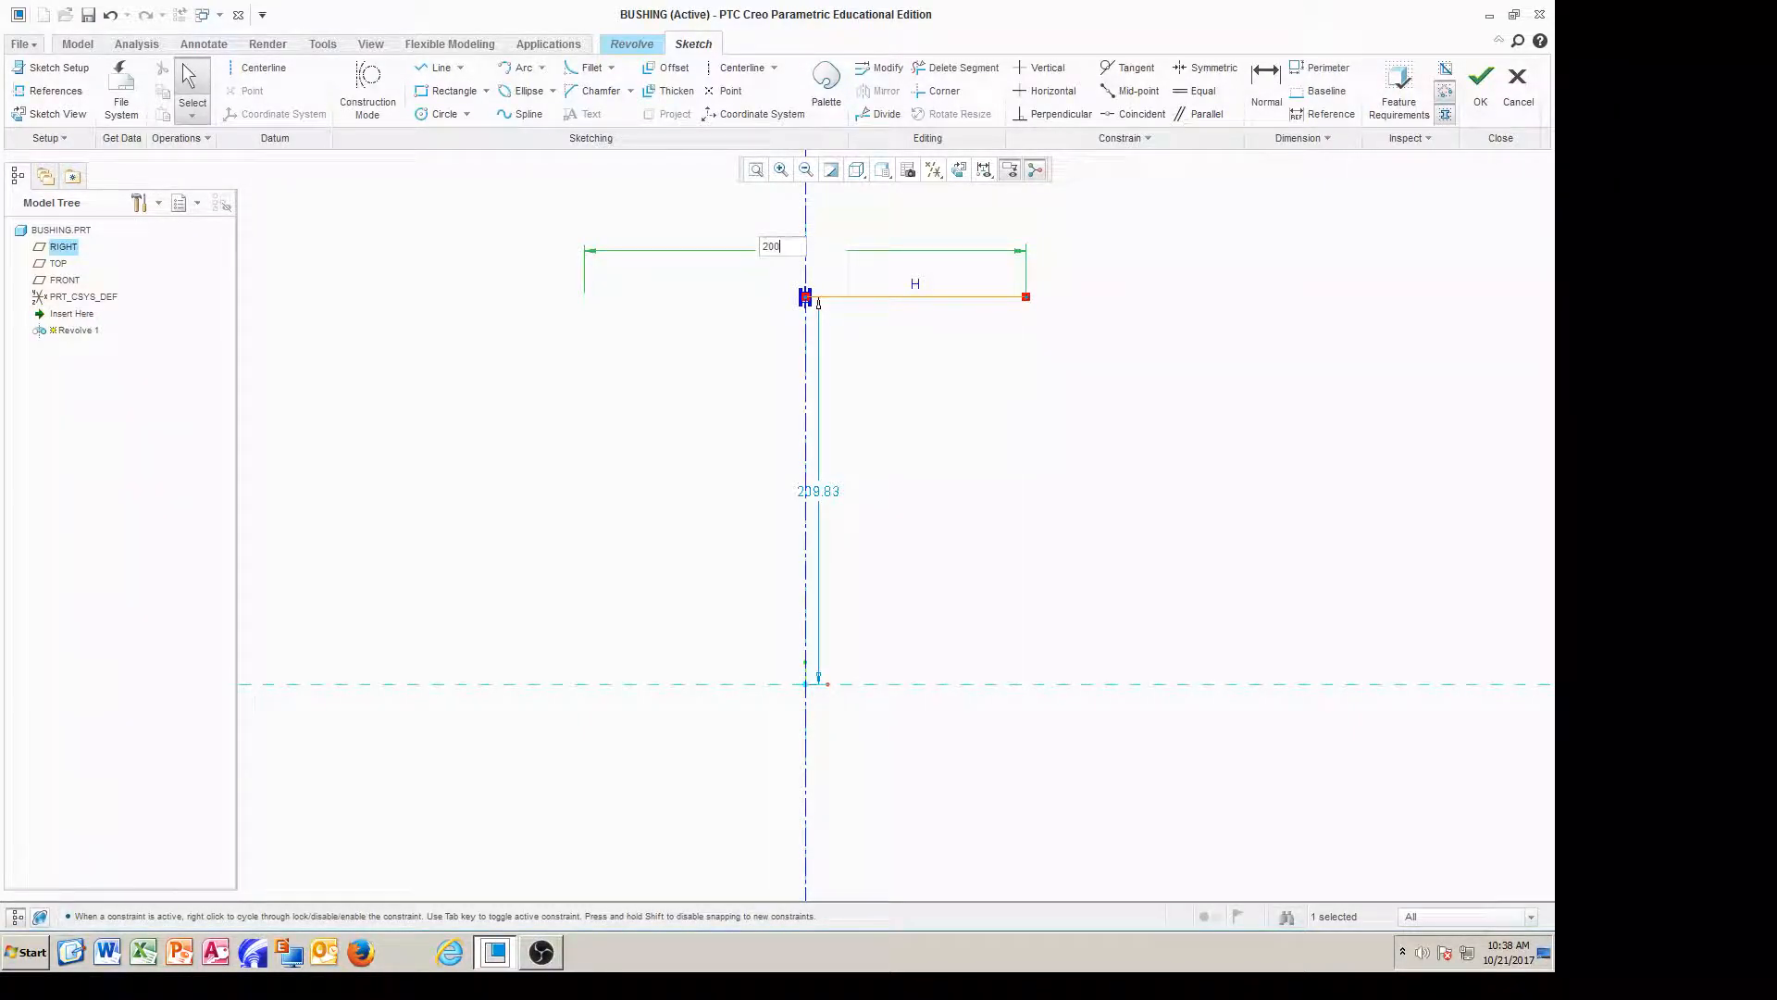
key(Return)
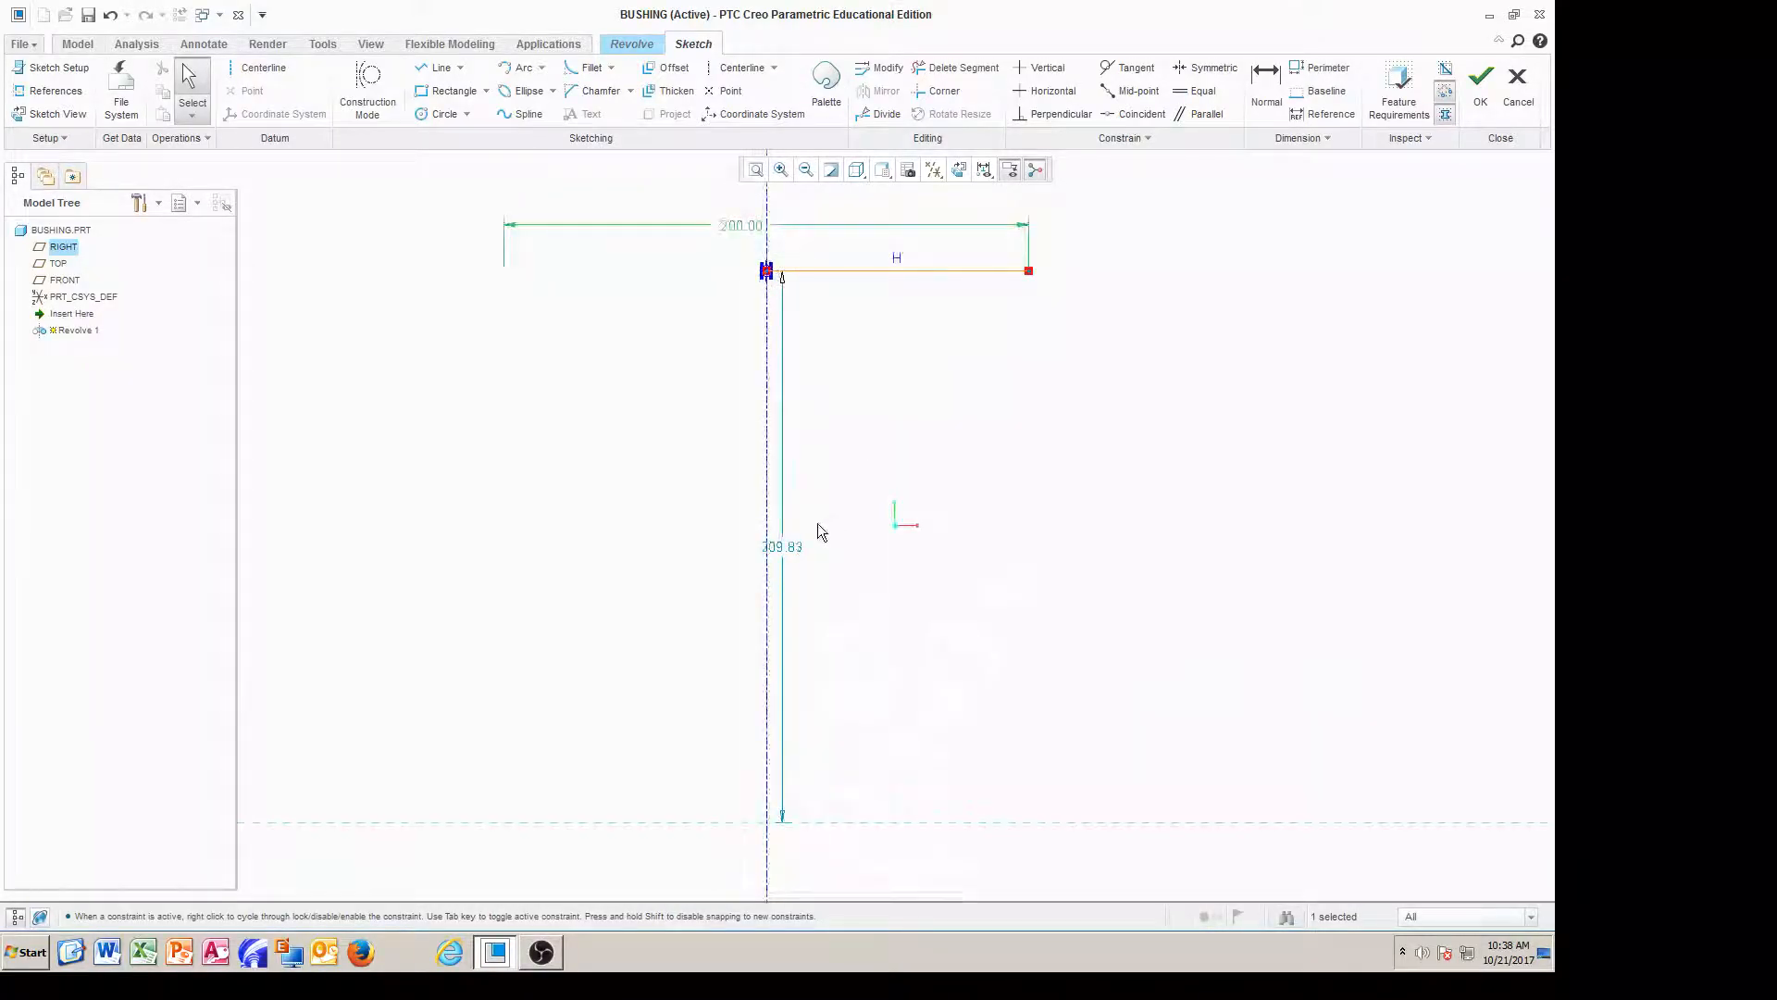
drag(790, 559, 1218, 532)
double_click(1209, 528)
text(125)
key(Return)
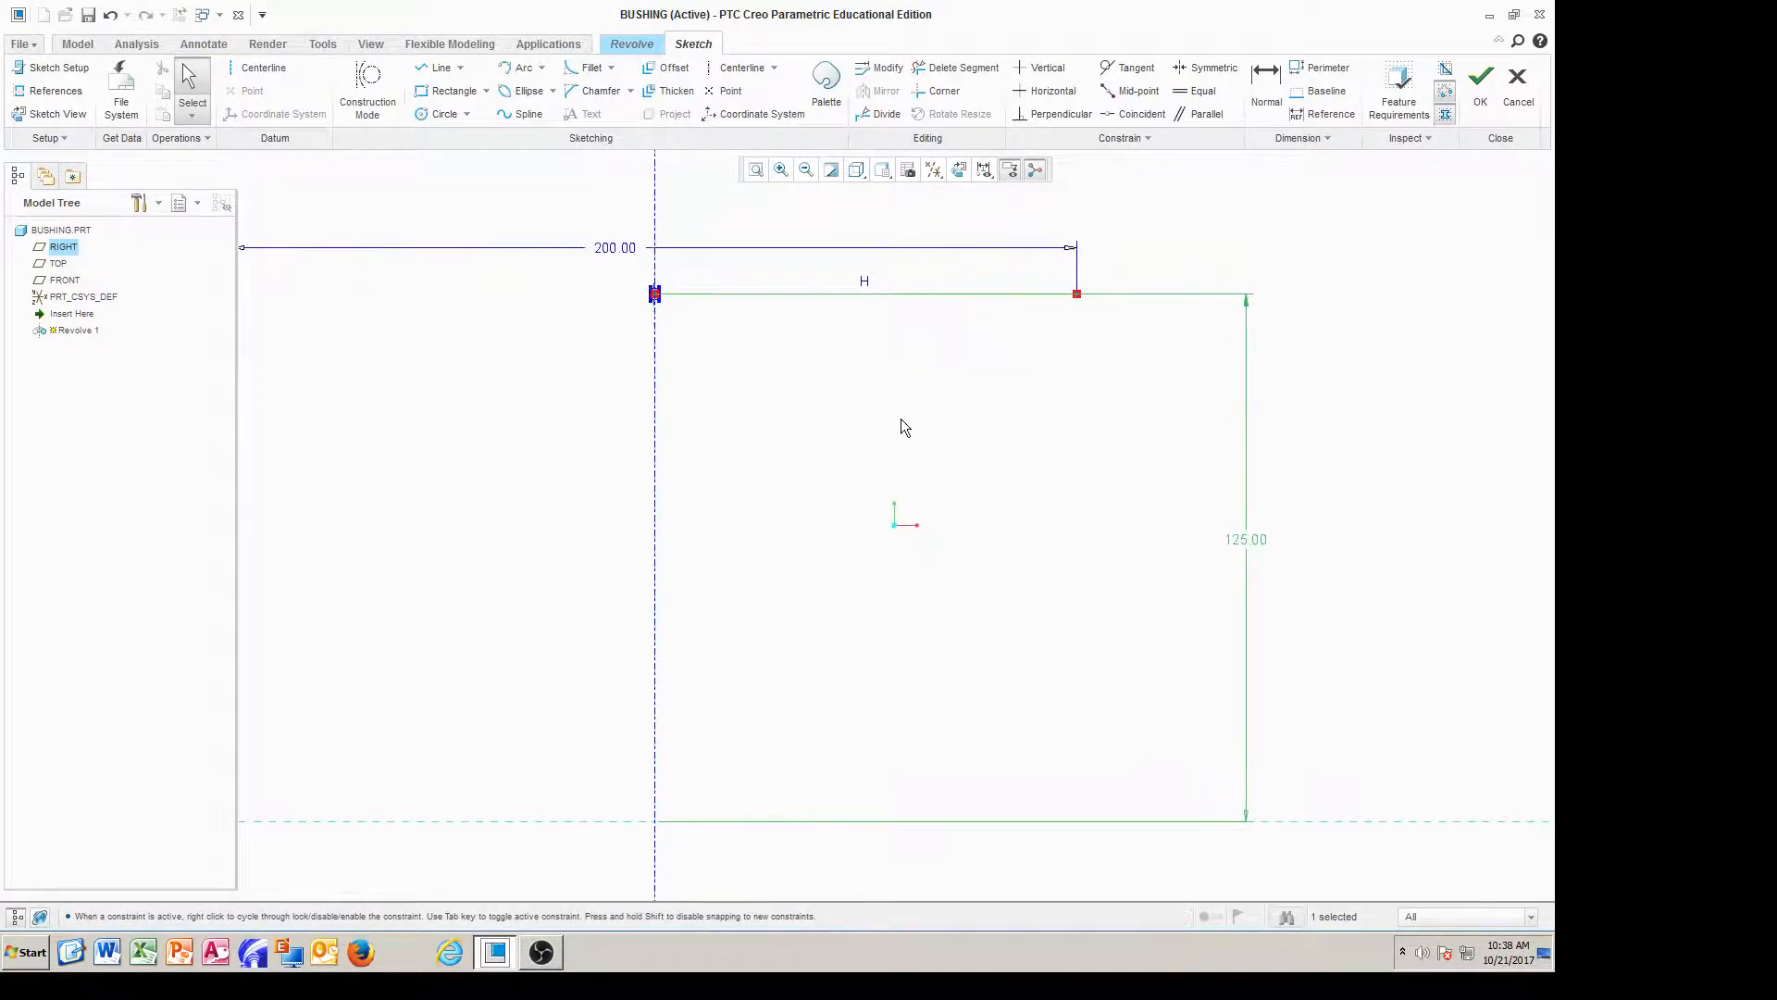
Draw a vertical line down from the outer end of the upper horizontal line and set its length to 25
click(438, 68)
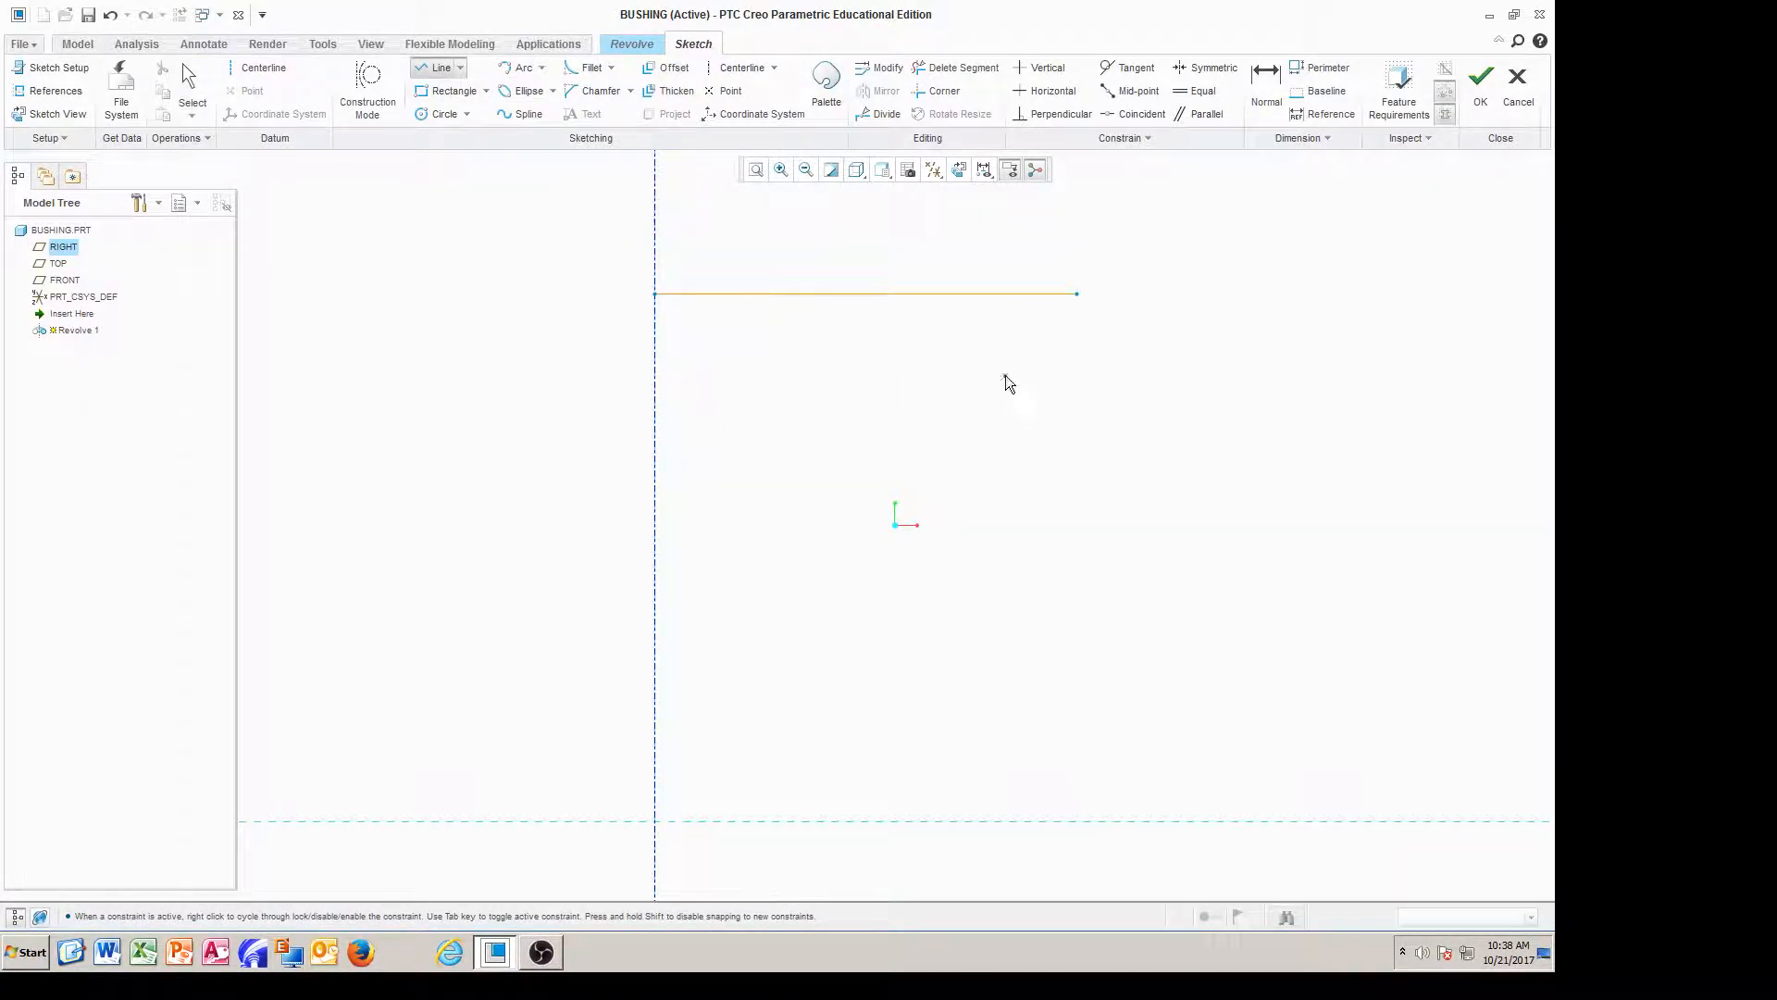
click(1077, 368)
middle_click(1148, 369)
middle_click(1152, 367)
double_click(1093, 323)
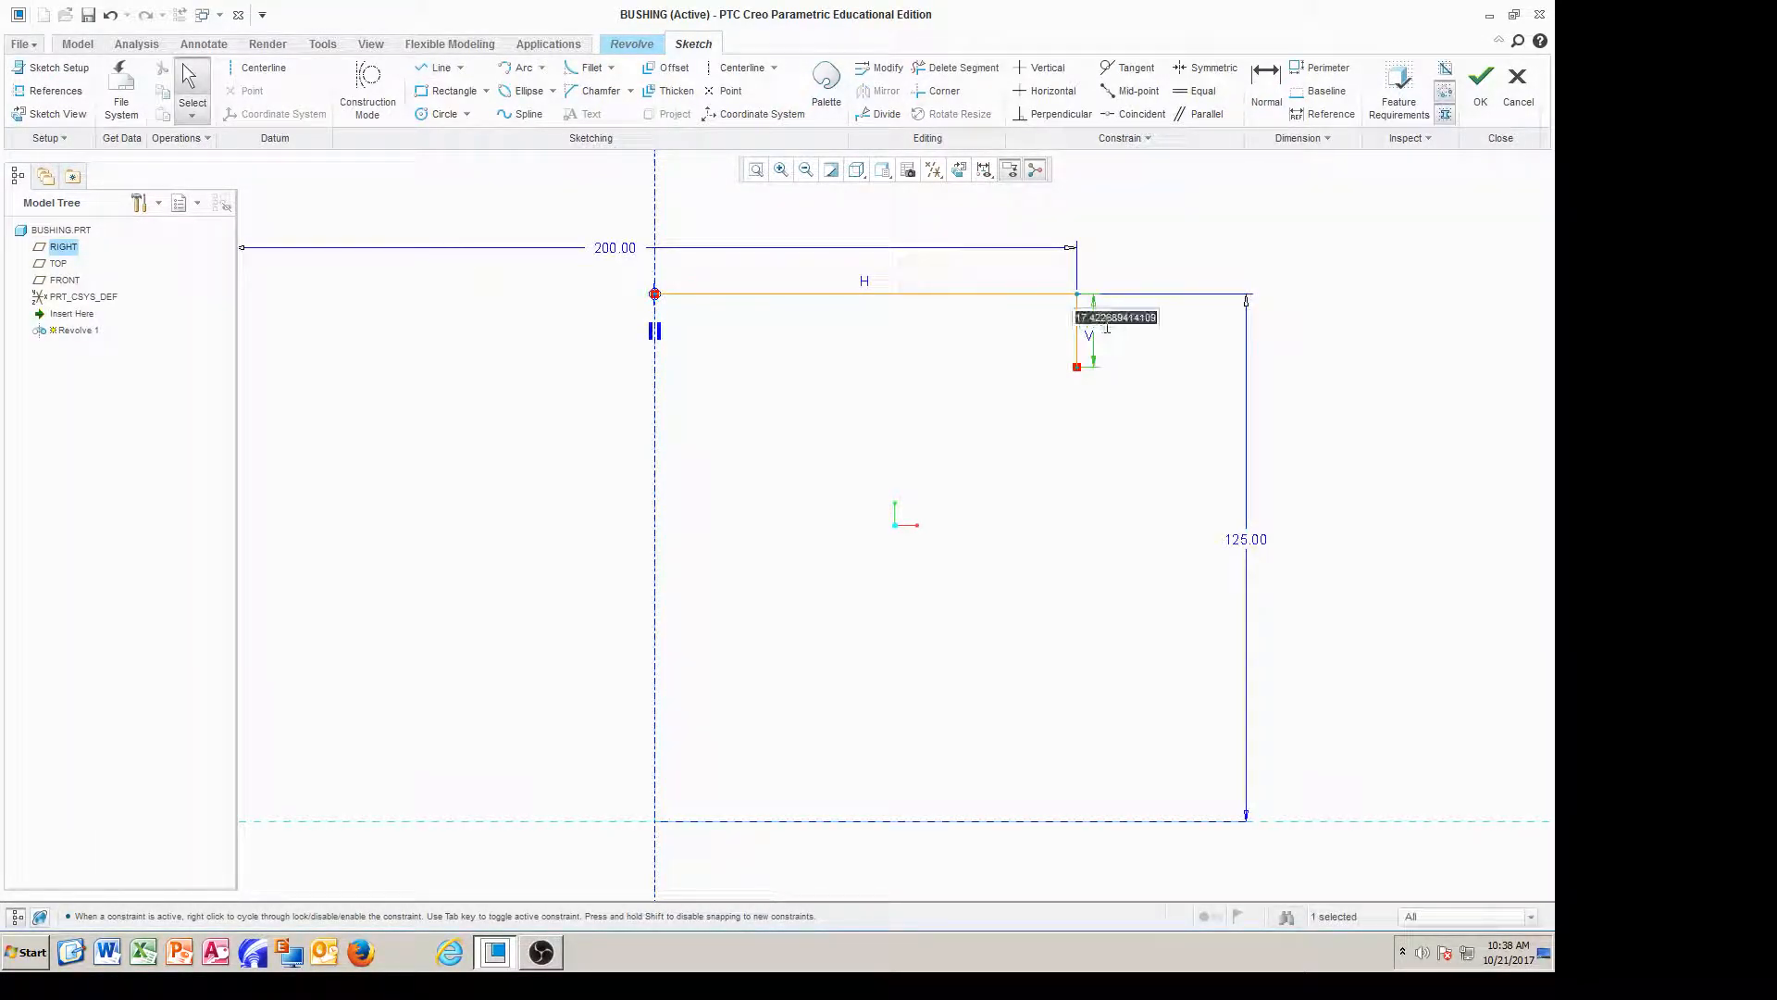
text(25)
key(Return)
Draw a horizontal line inward from the flange edge's lower end and set its inner end's diameter dimension to 150
click(435, 68)
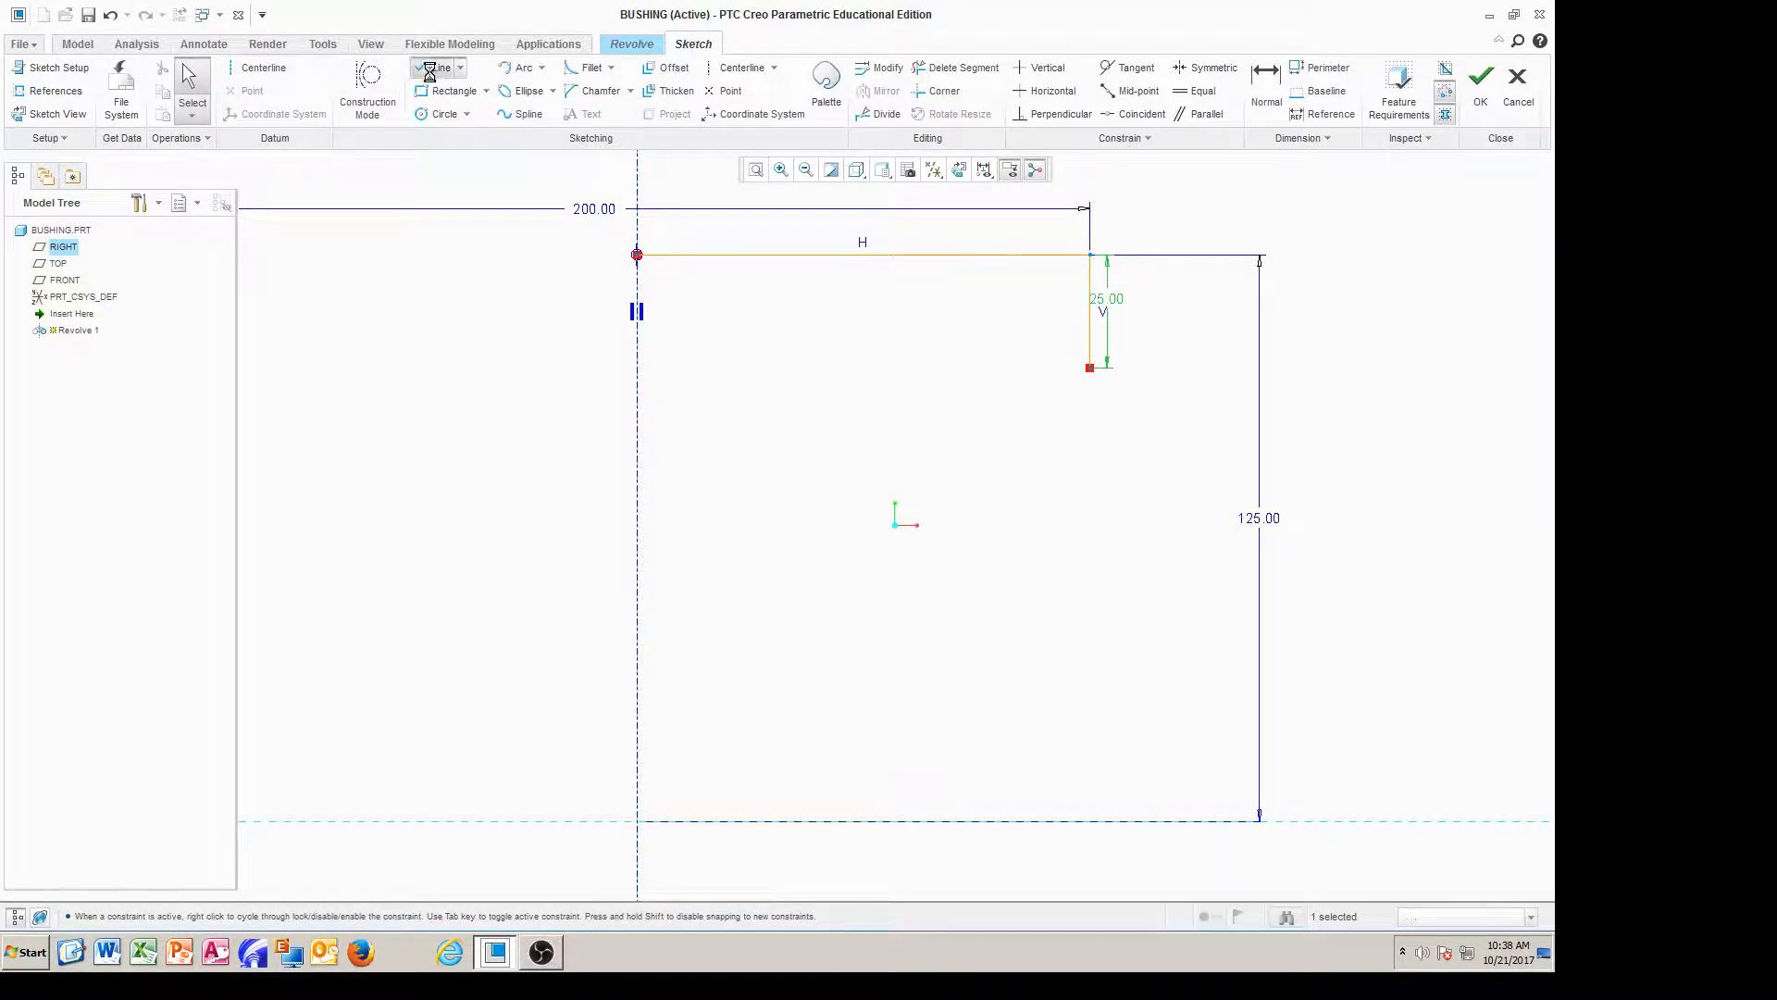
click(1090, 368)
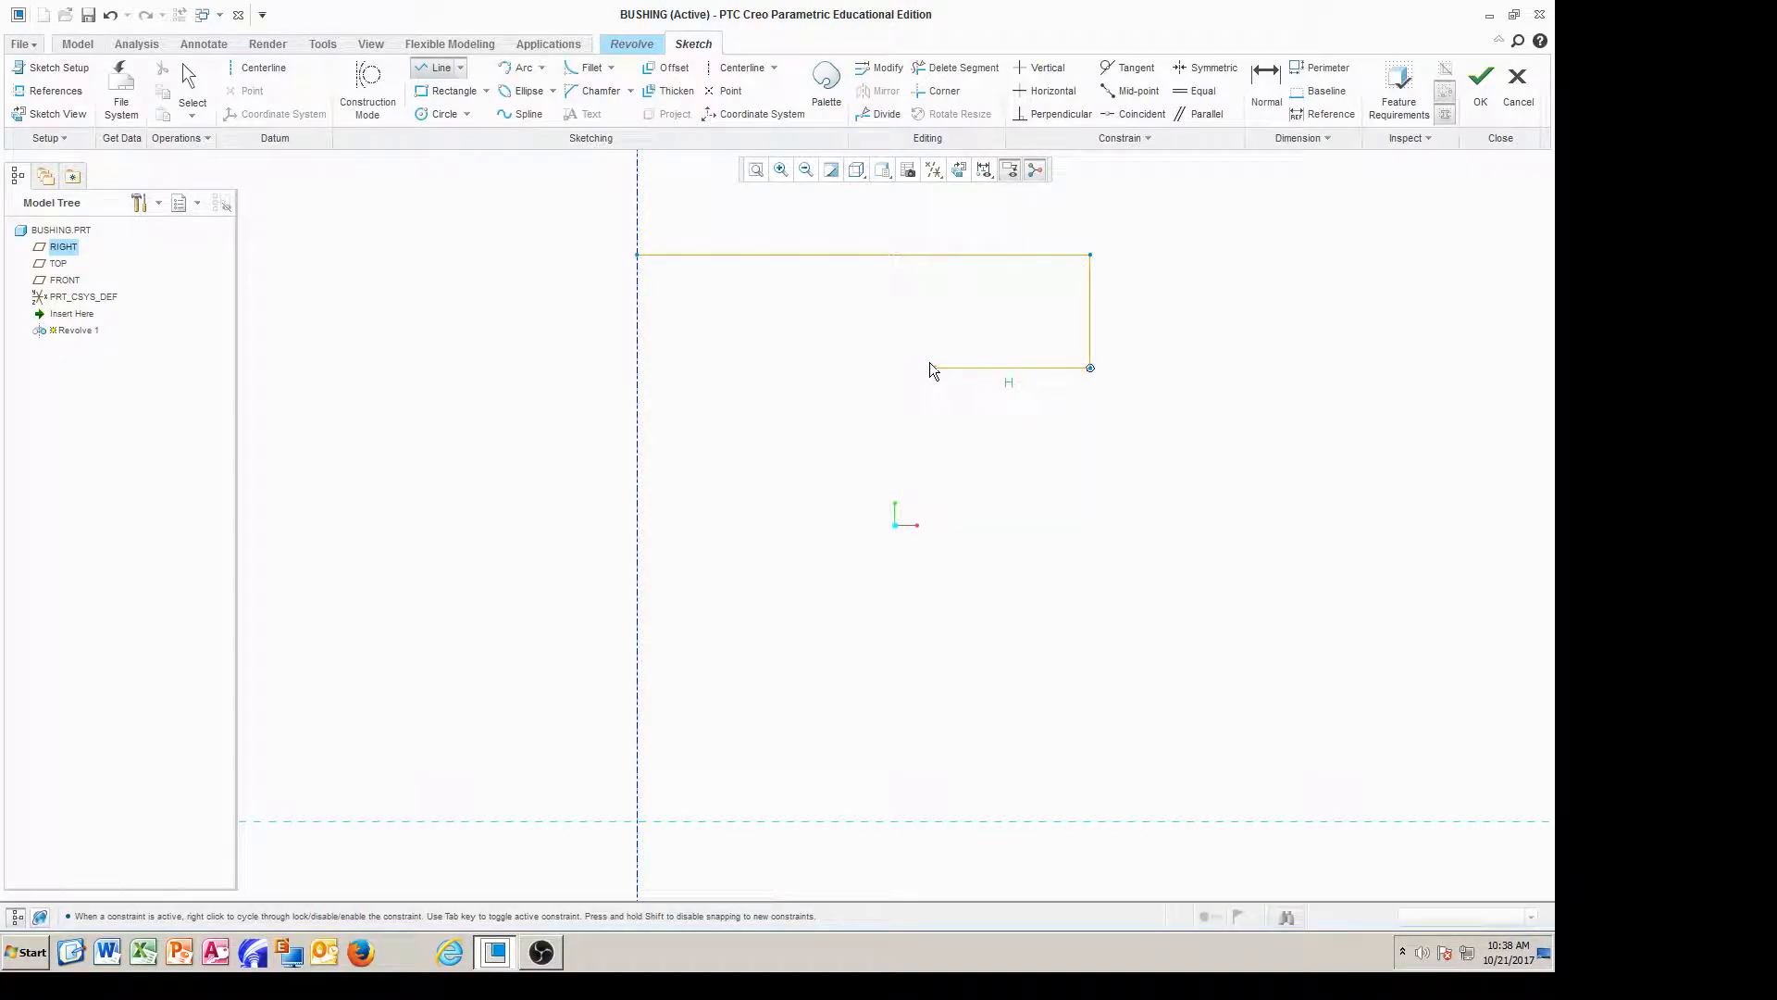
click(908, 368)
middle_click(988, 457)
middle_click(985, 457)
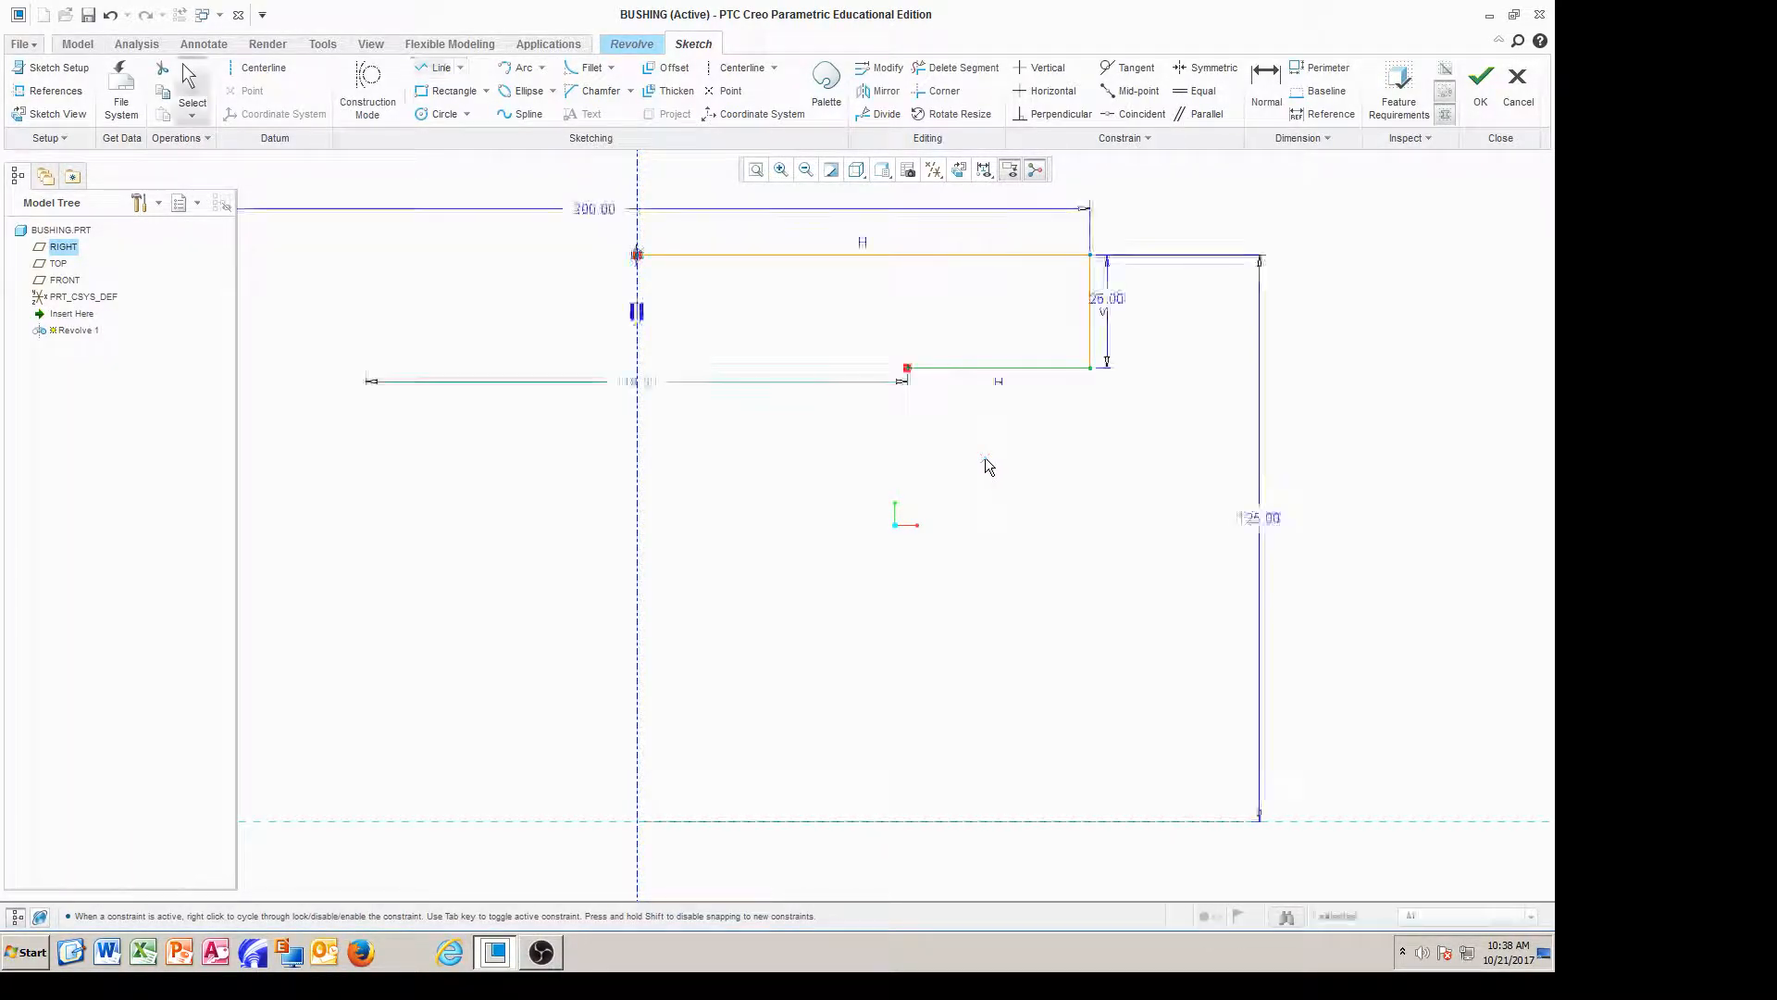
double_click(654, 381)
text(150)
key(Return)
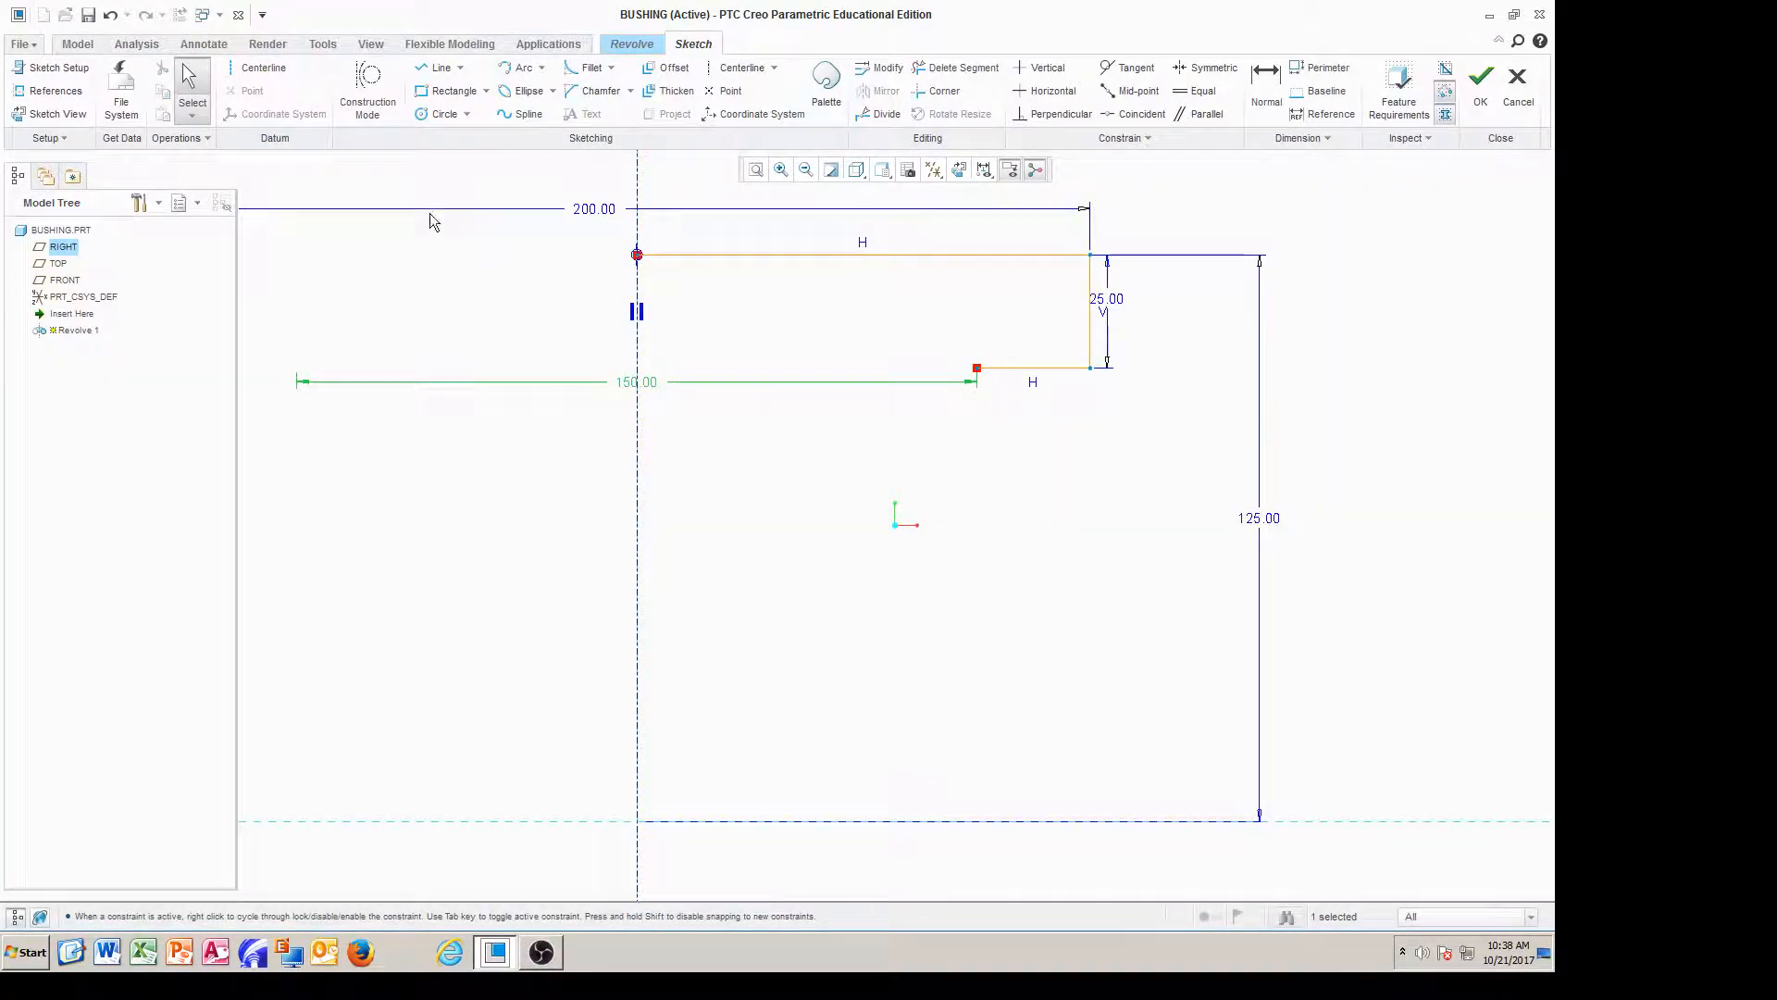
Close the profile with lines down to the horizontal reference, across to the centerline, and up to the upper line's start
click(437, 67)
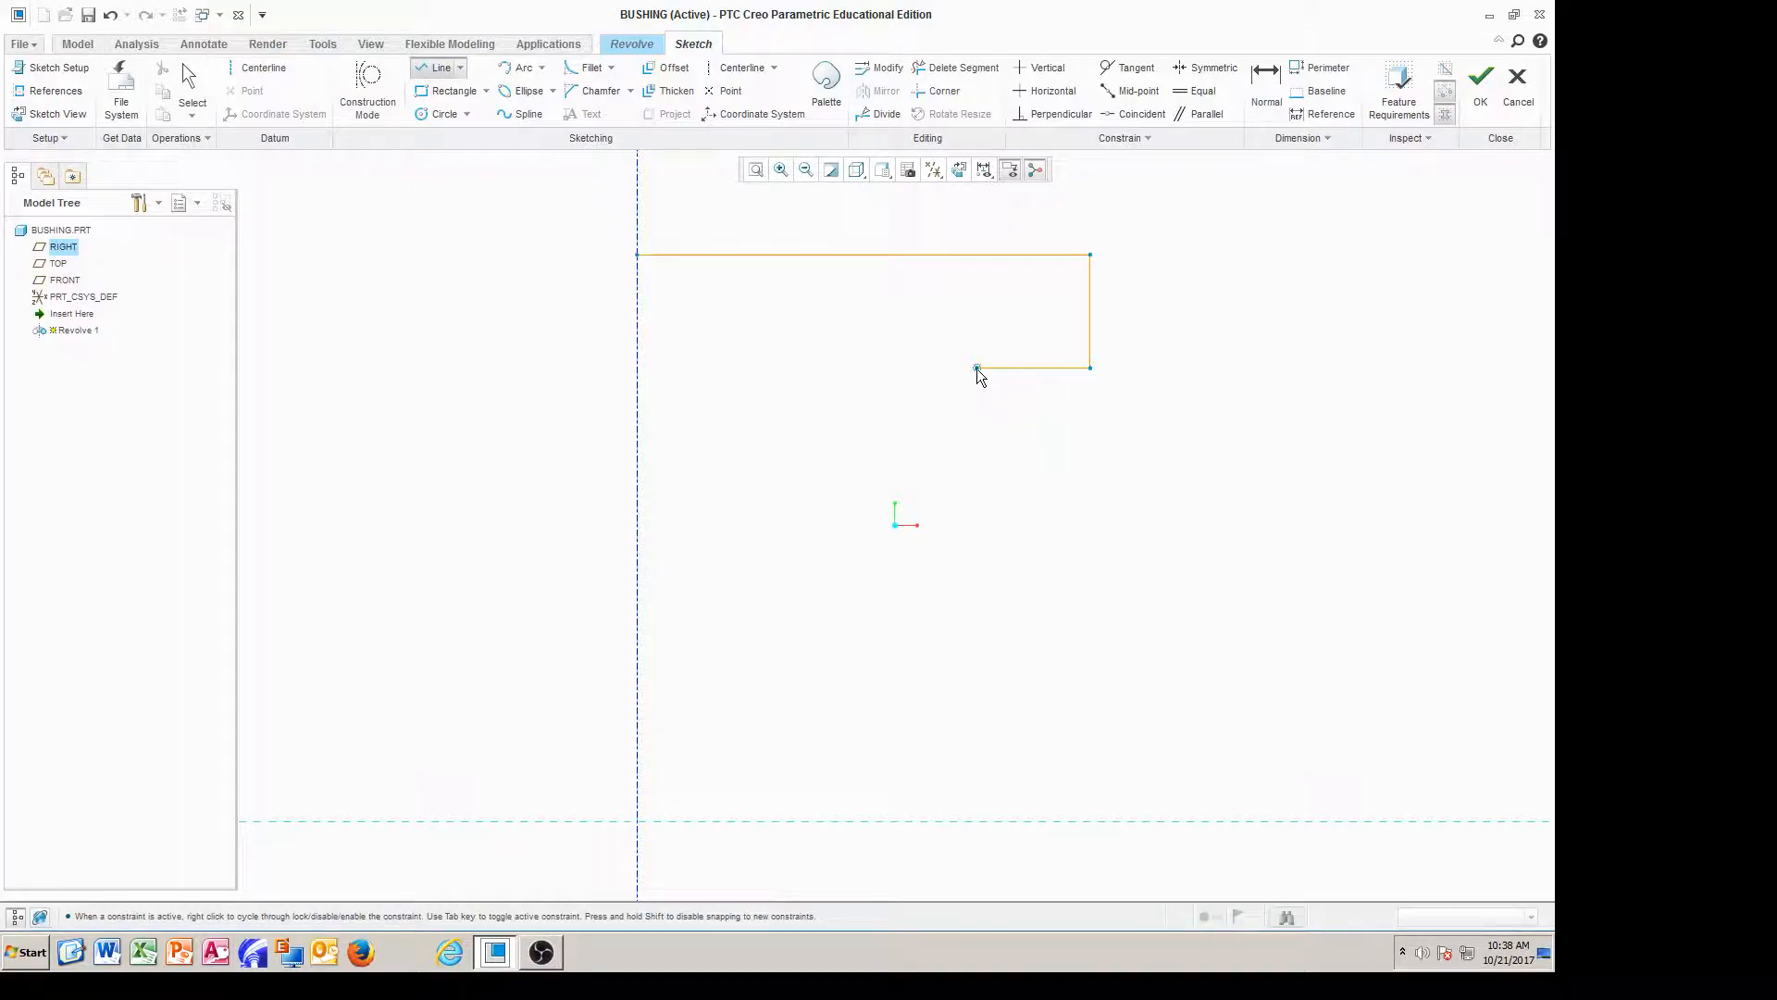
click(981, 368)
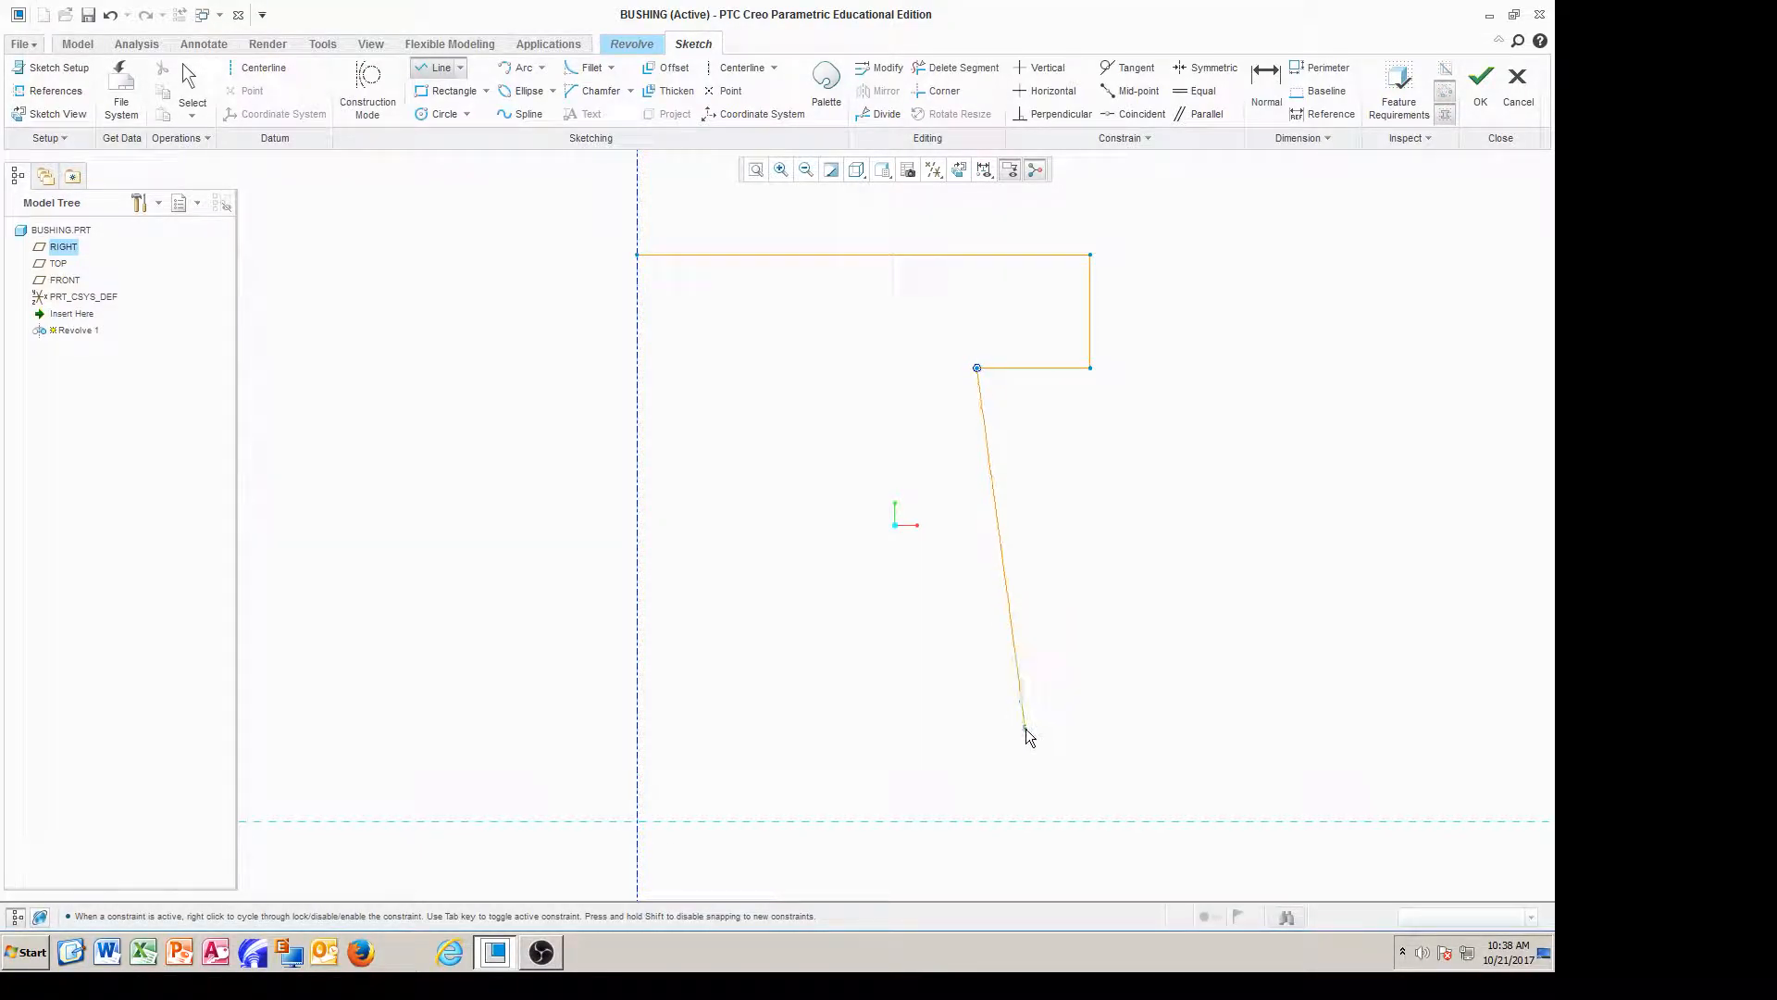
click(998, 824)
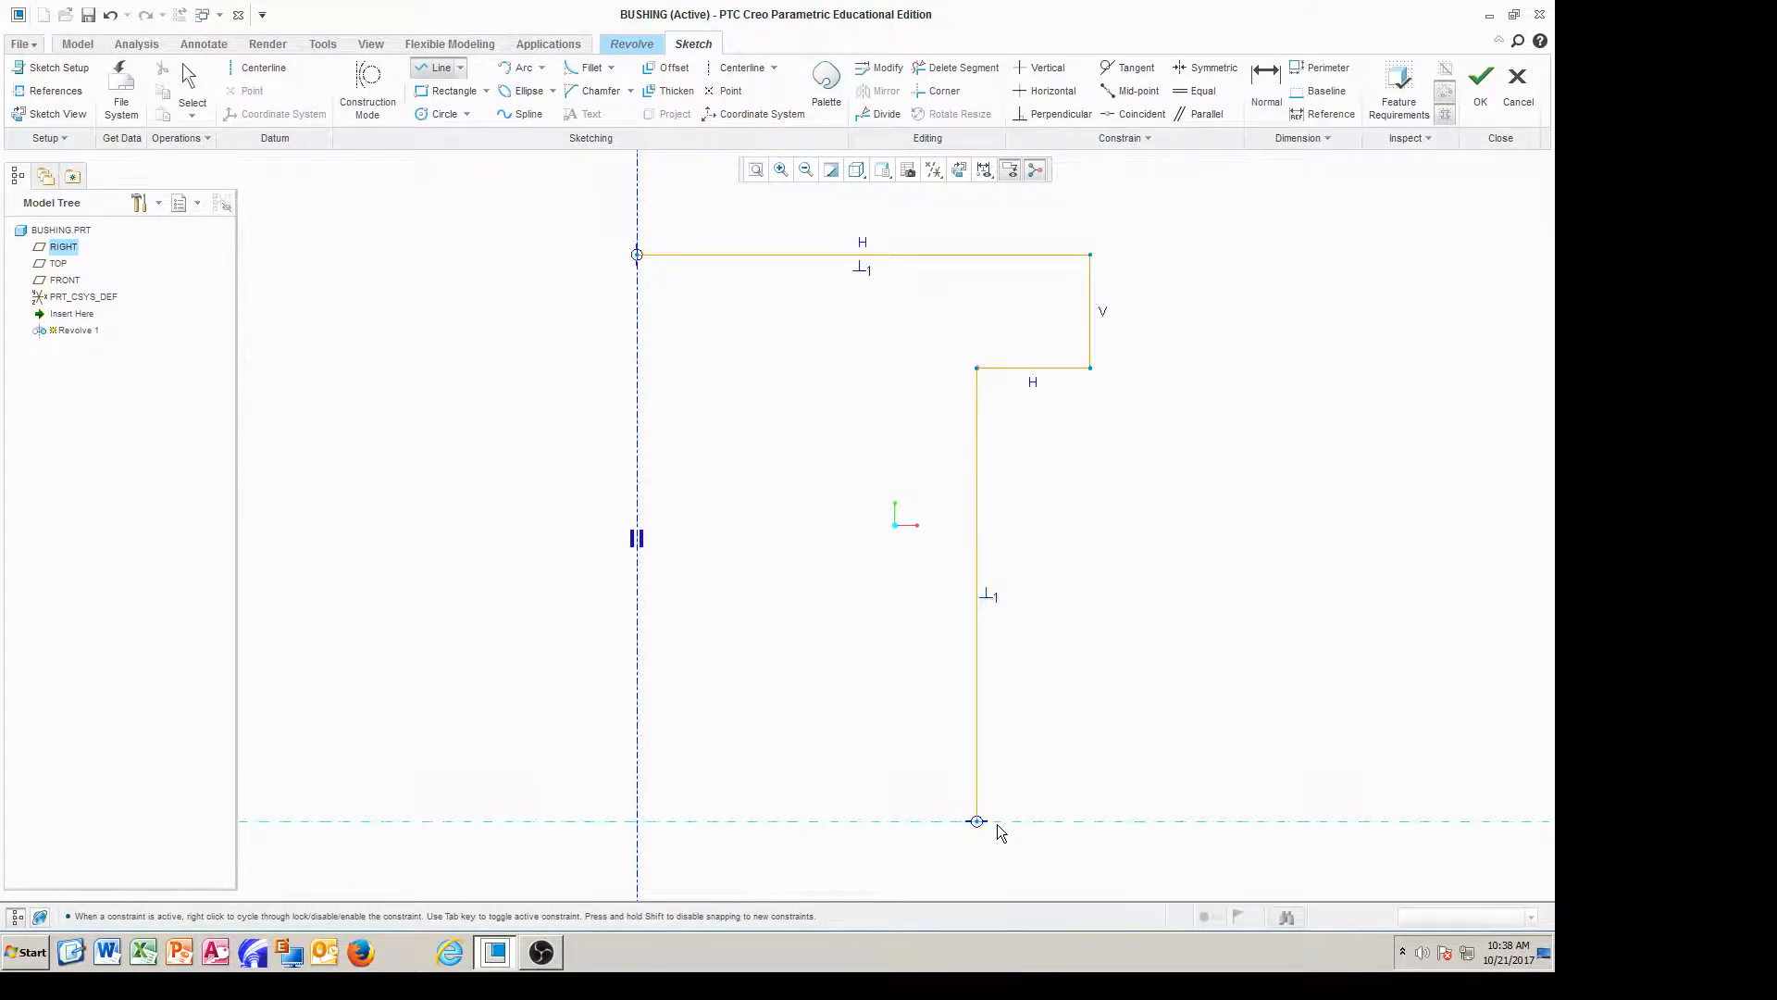
click(642, 820)
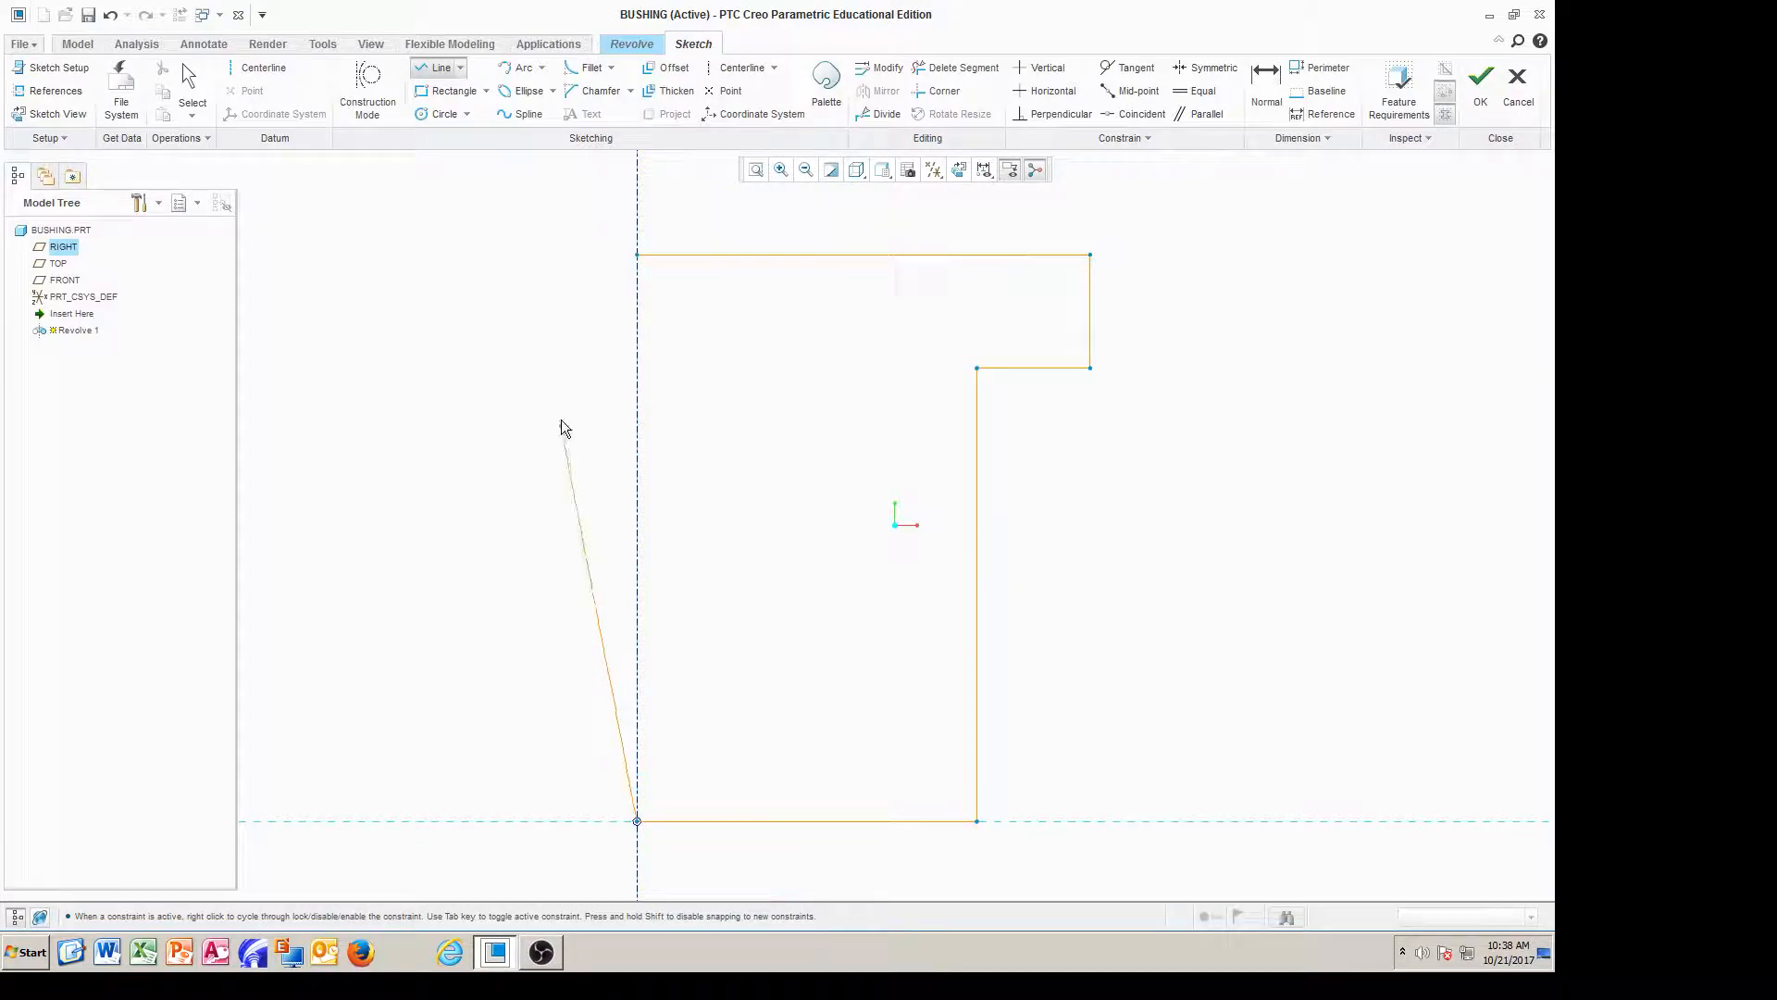
click(639, 257)
middle_click(746, 402)
middle_click(749, 409)
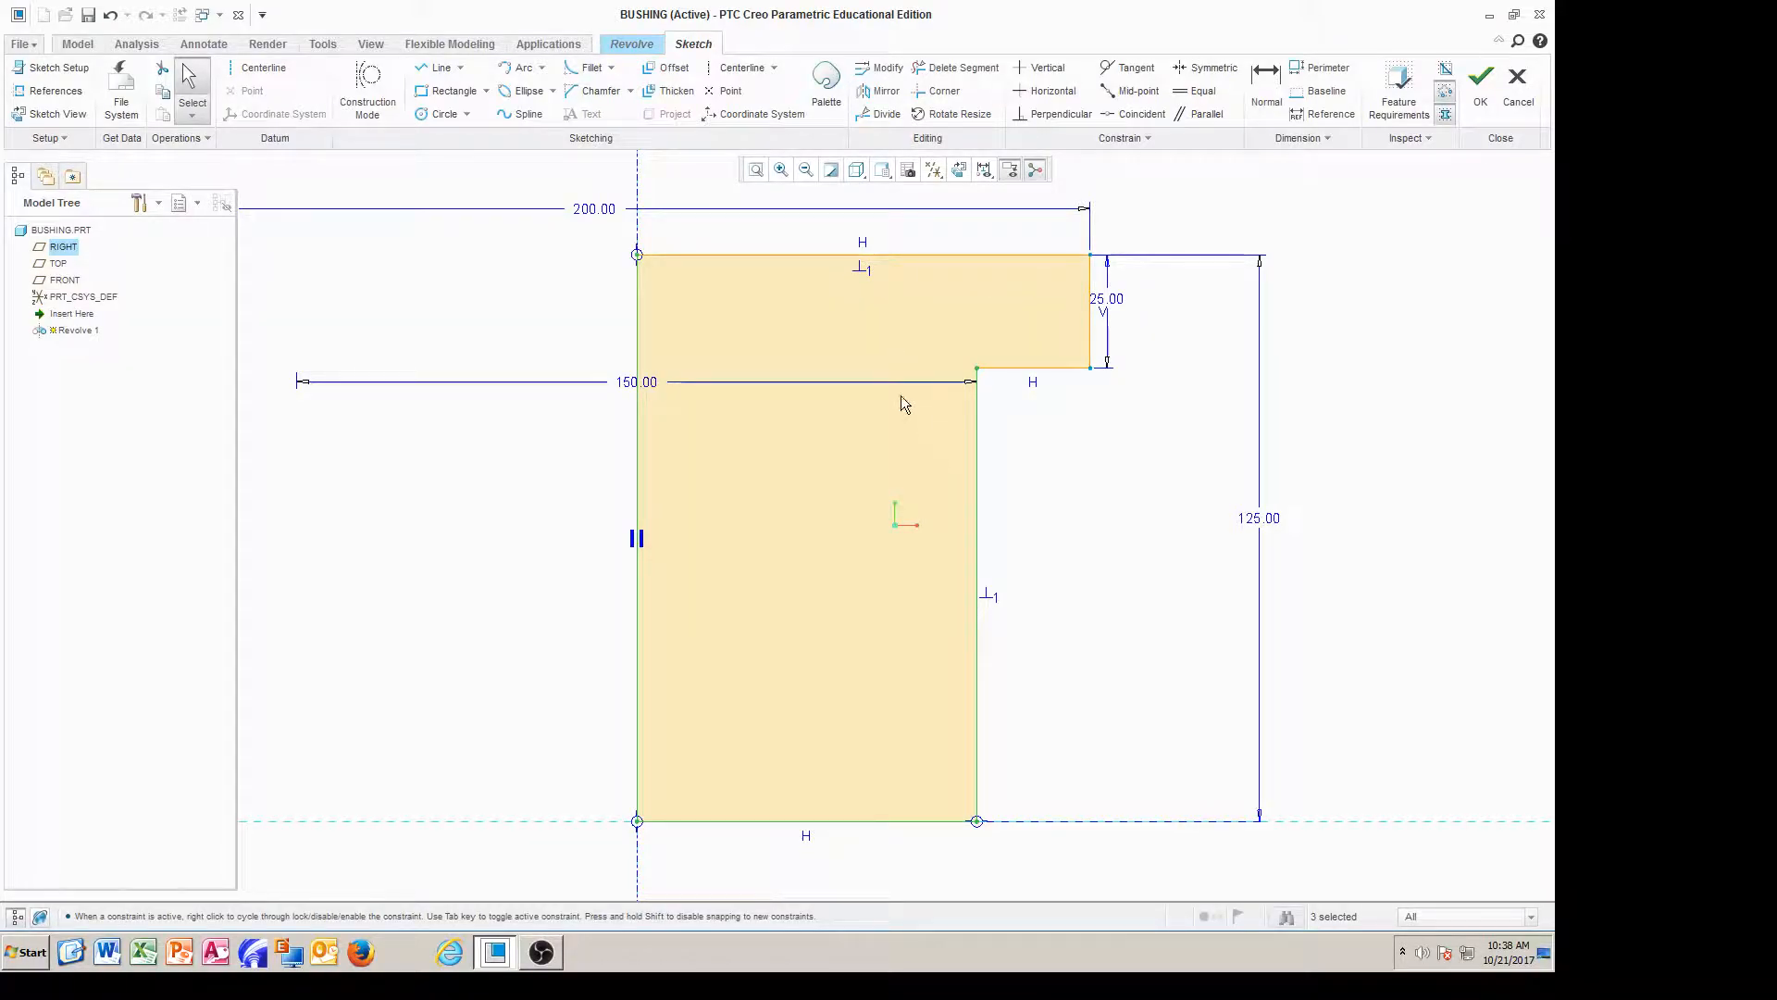
Reposition the 200 and 150 diameter dimensions above the profile and the 25 dimension farther outside it
scroll(843, 516, down, 2)
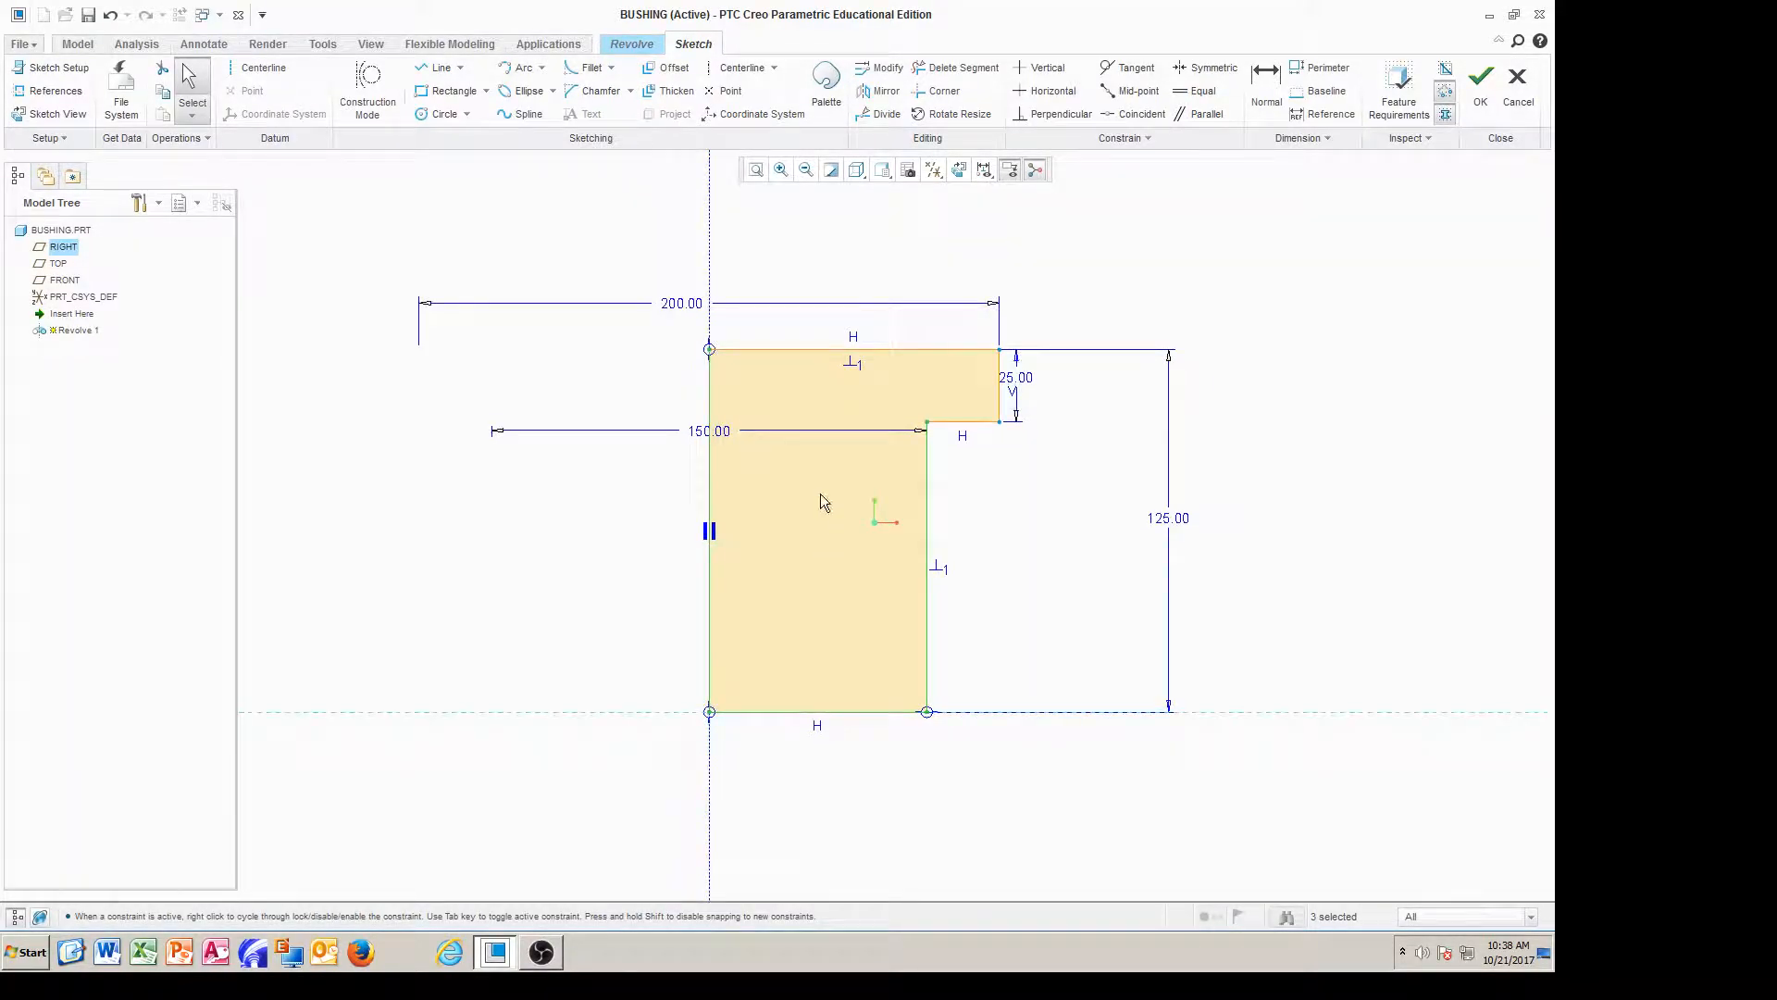
drag(716, 431, 704, 251)
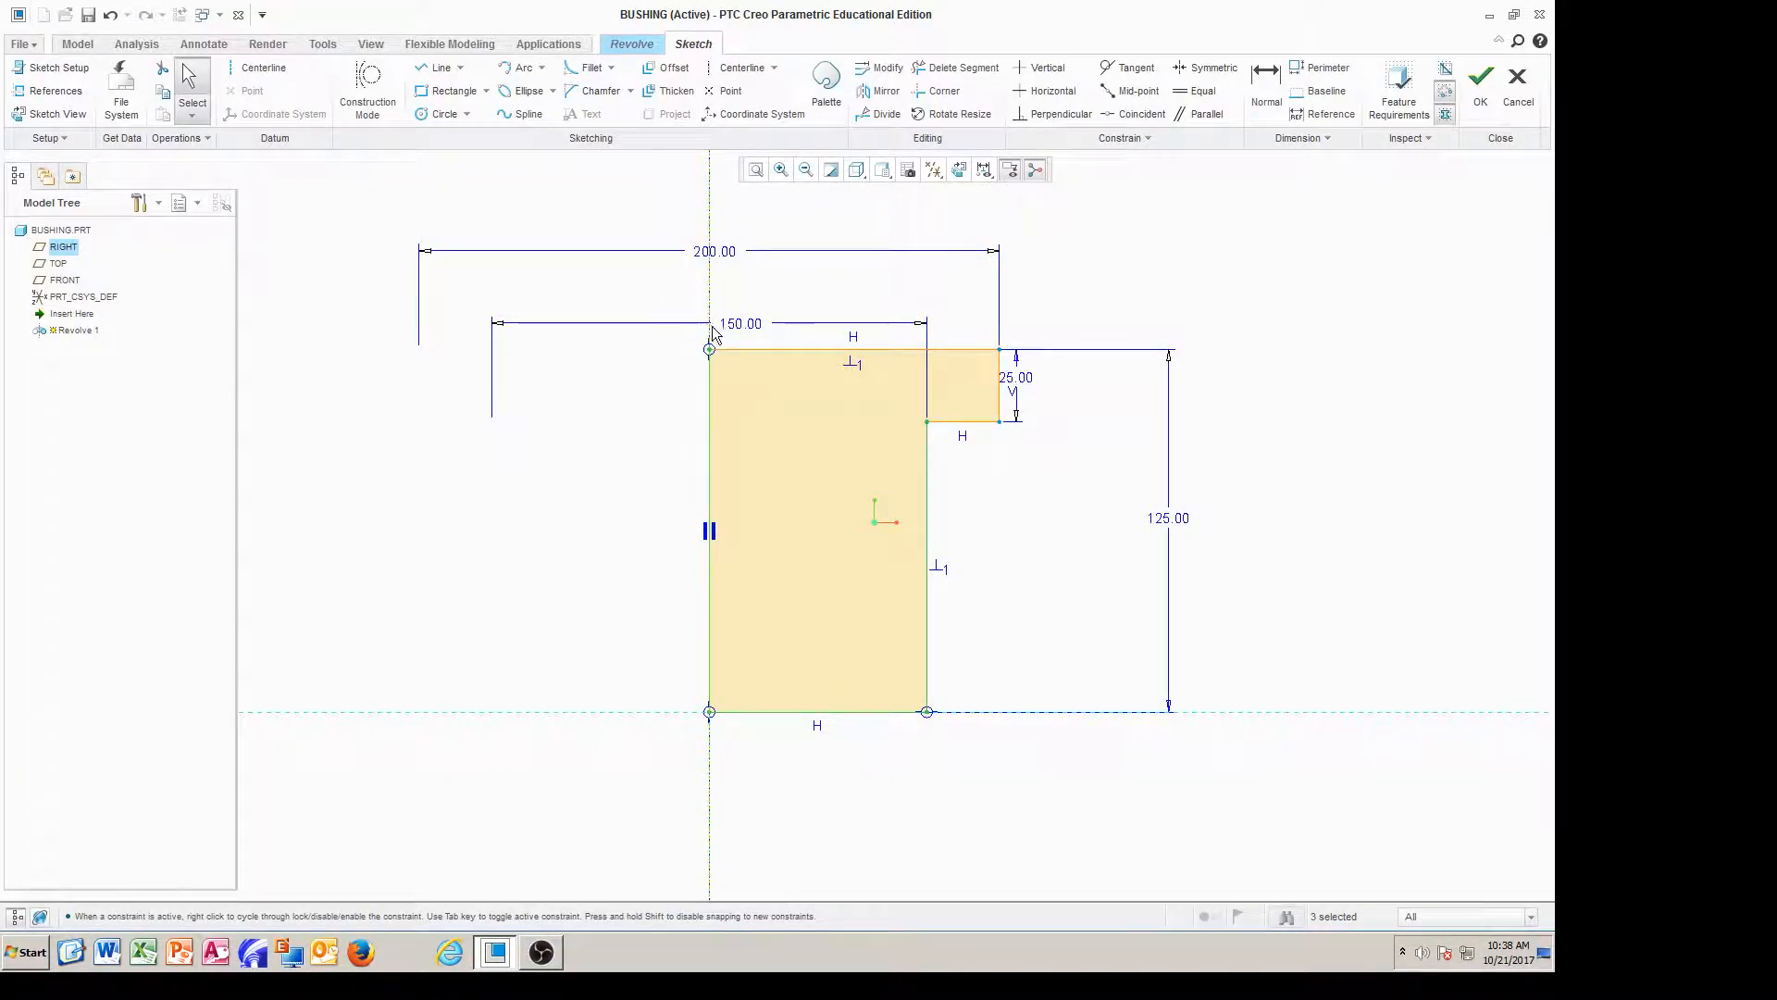
drag(1018, 381, 1060, 391)
Accept the sketch for the 360-degree revolve and switch the model display style to Shading
click(1481, 85)
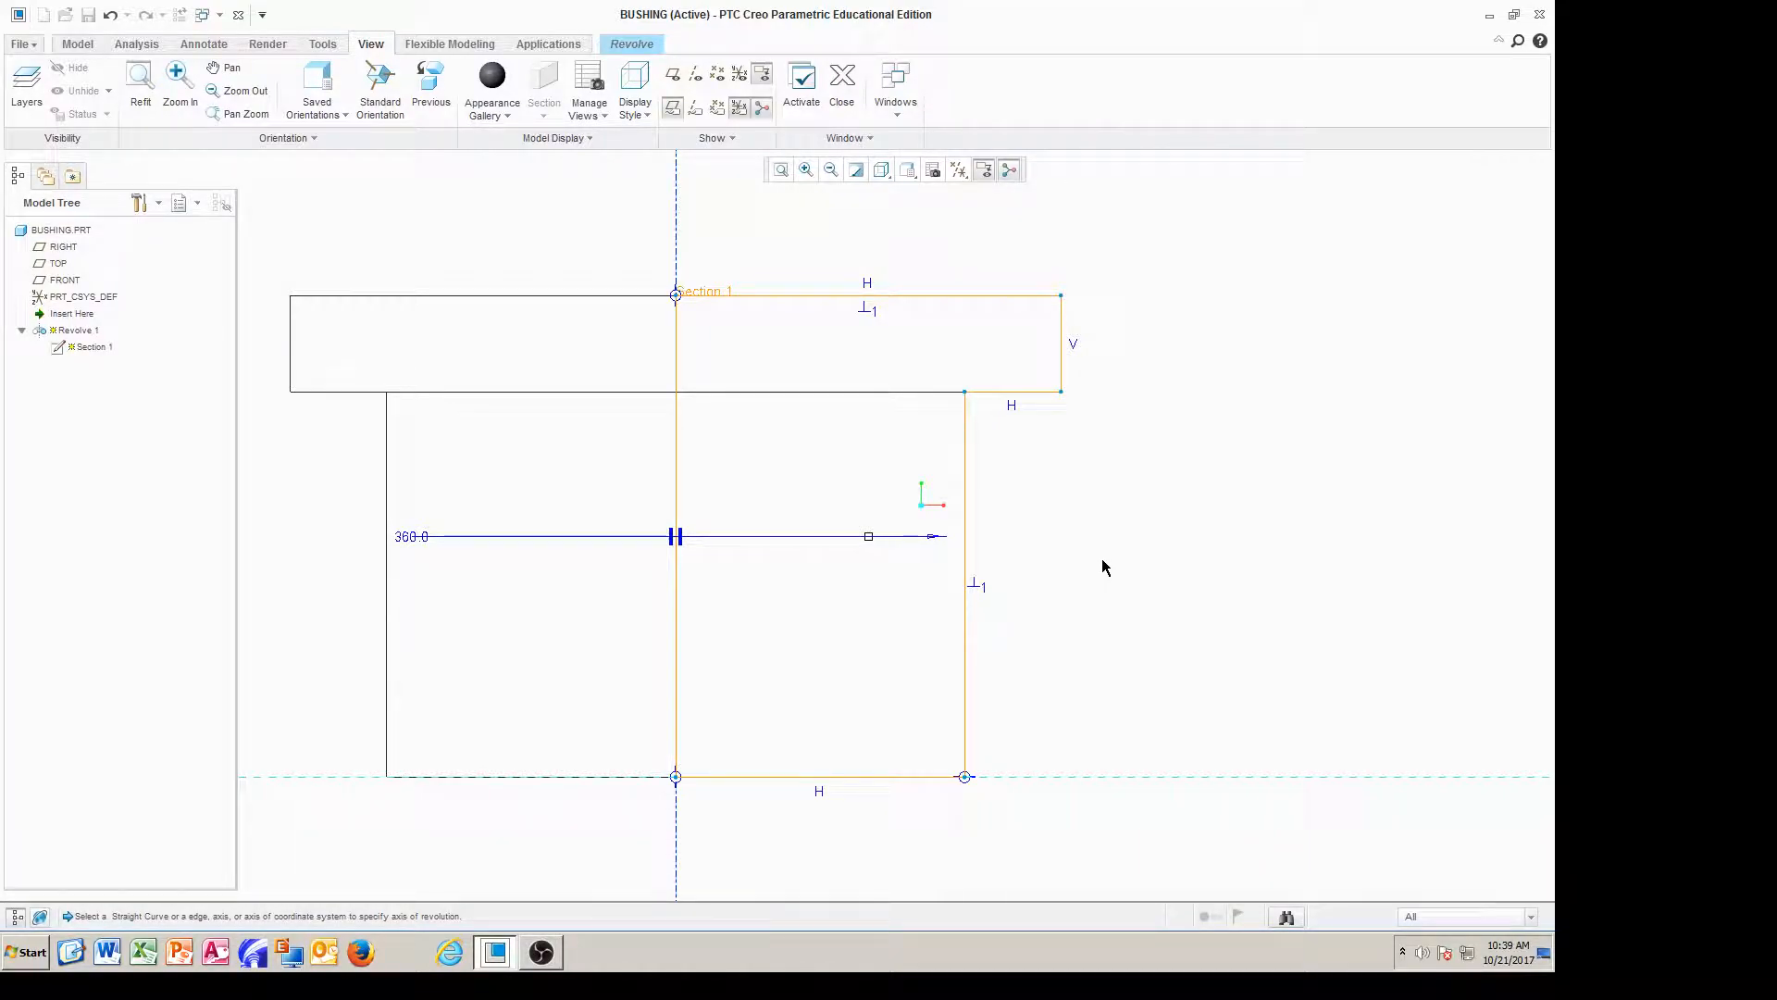
click(881, 169)
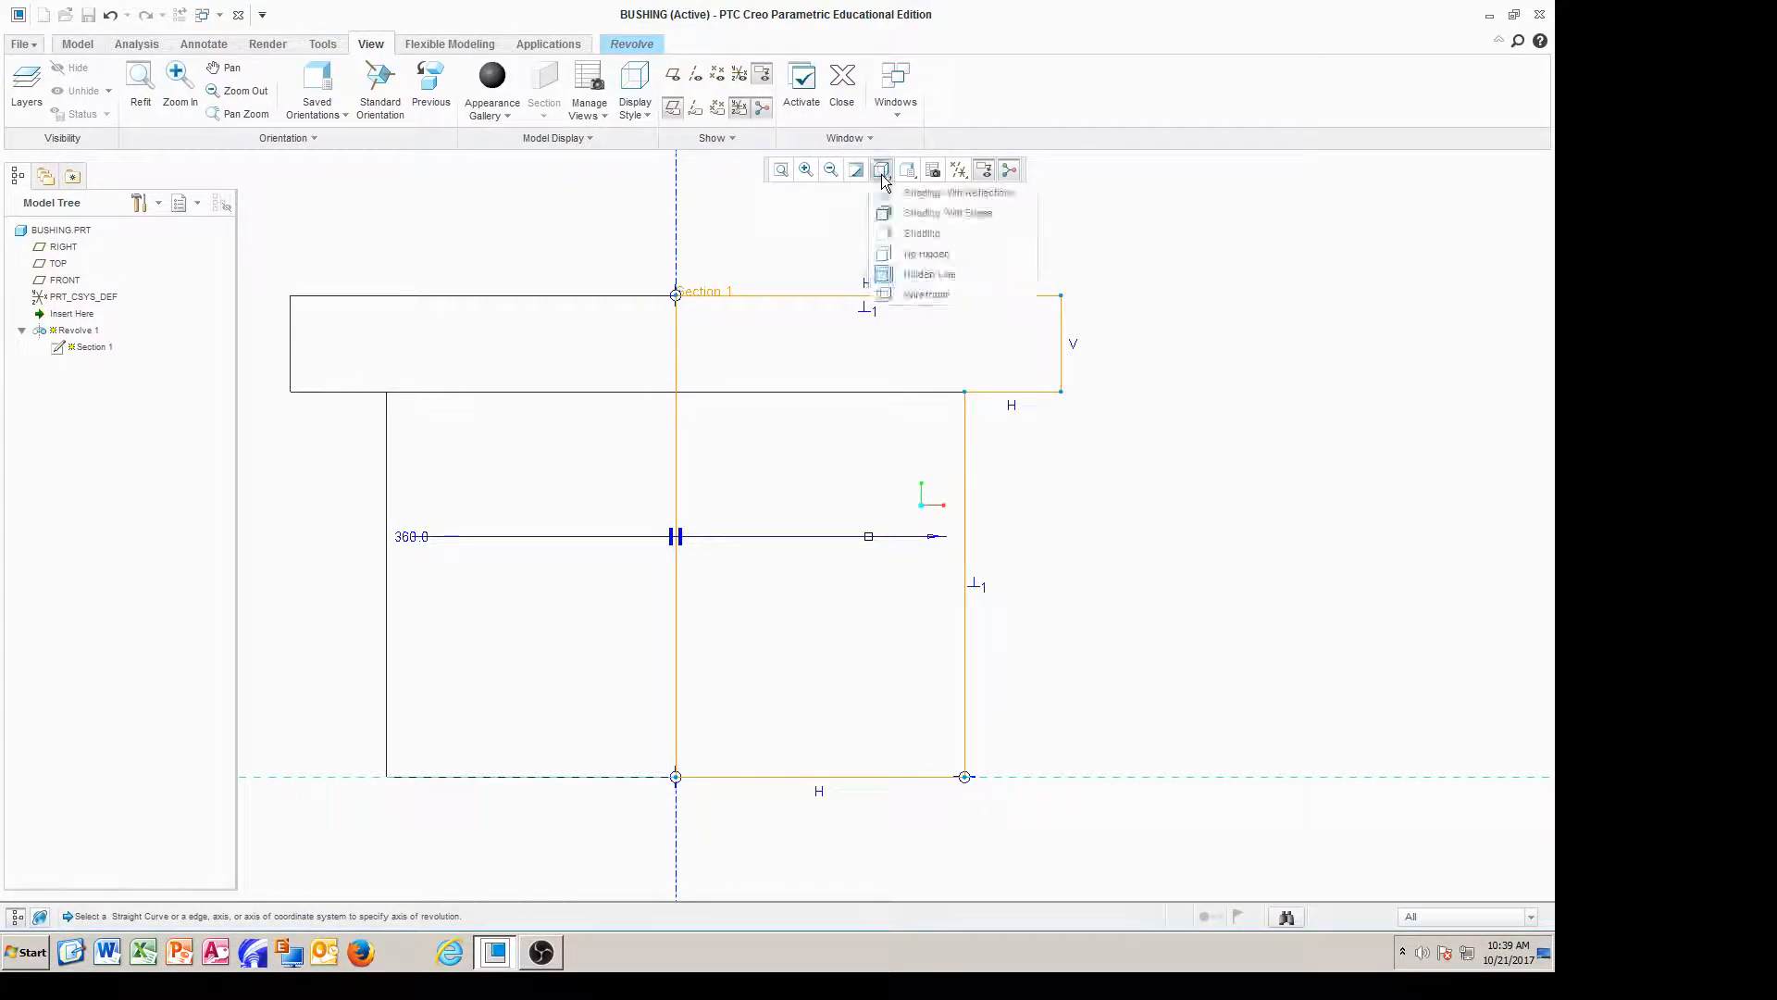
click(910, 234)
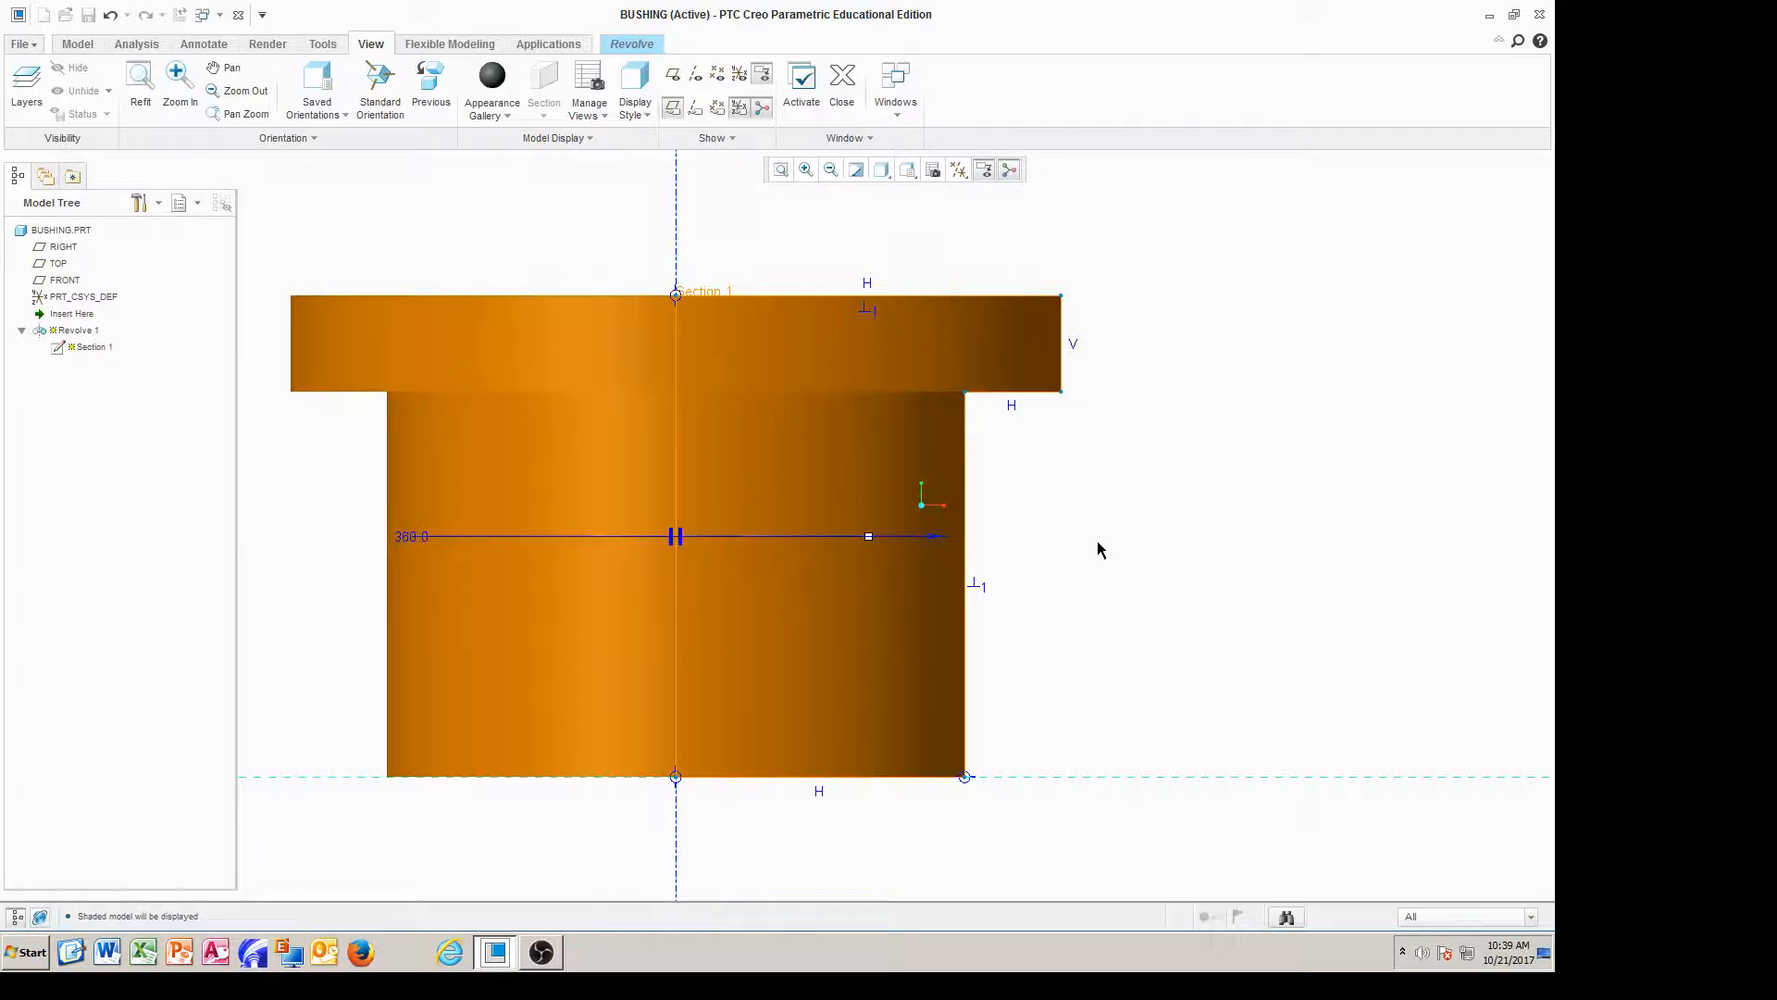
Set the 360-degree revolve to extend symmetrically about the sketch plane and complete the feature
mouse_move(1115, 570)
middle_down()
mouse_move(1119, 627)
mouse_move(1119, 437)
mouse_move(1123, 607)
mouse_move(1158, 540)
mouse_move(1143, 603)
mouse_move(1158, 590)
middle_up()
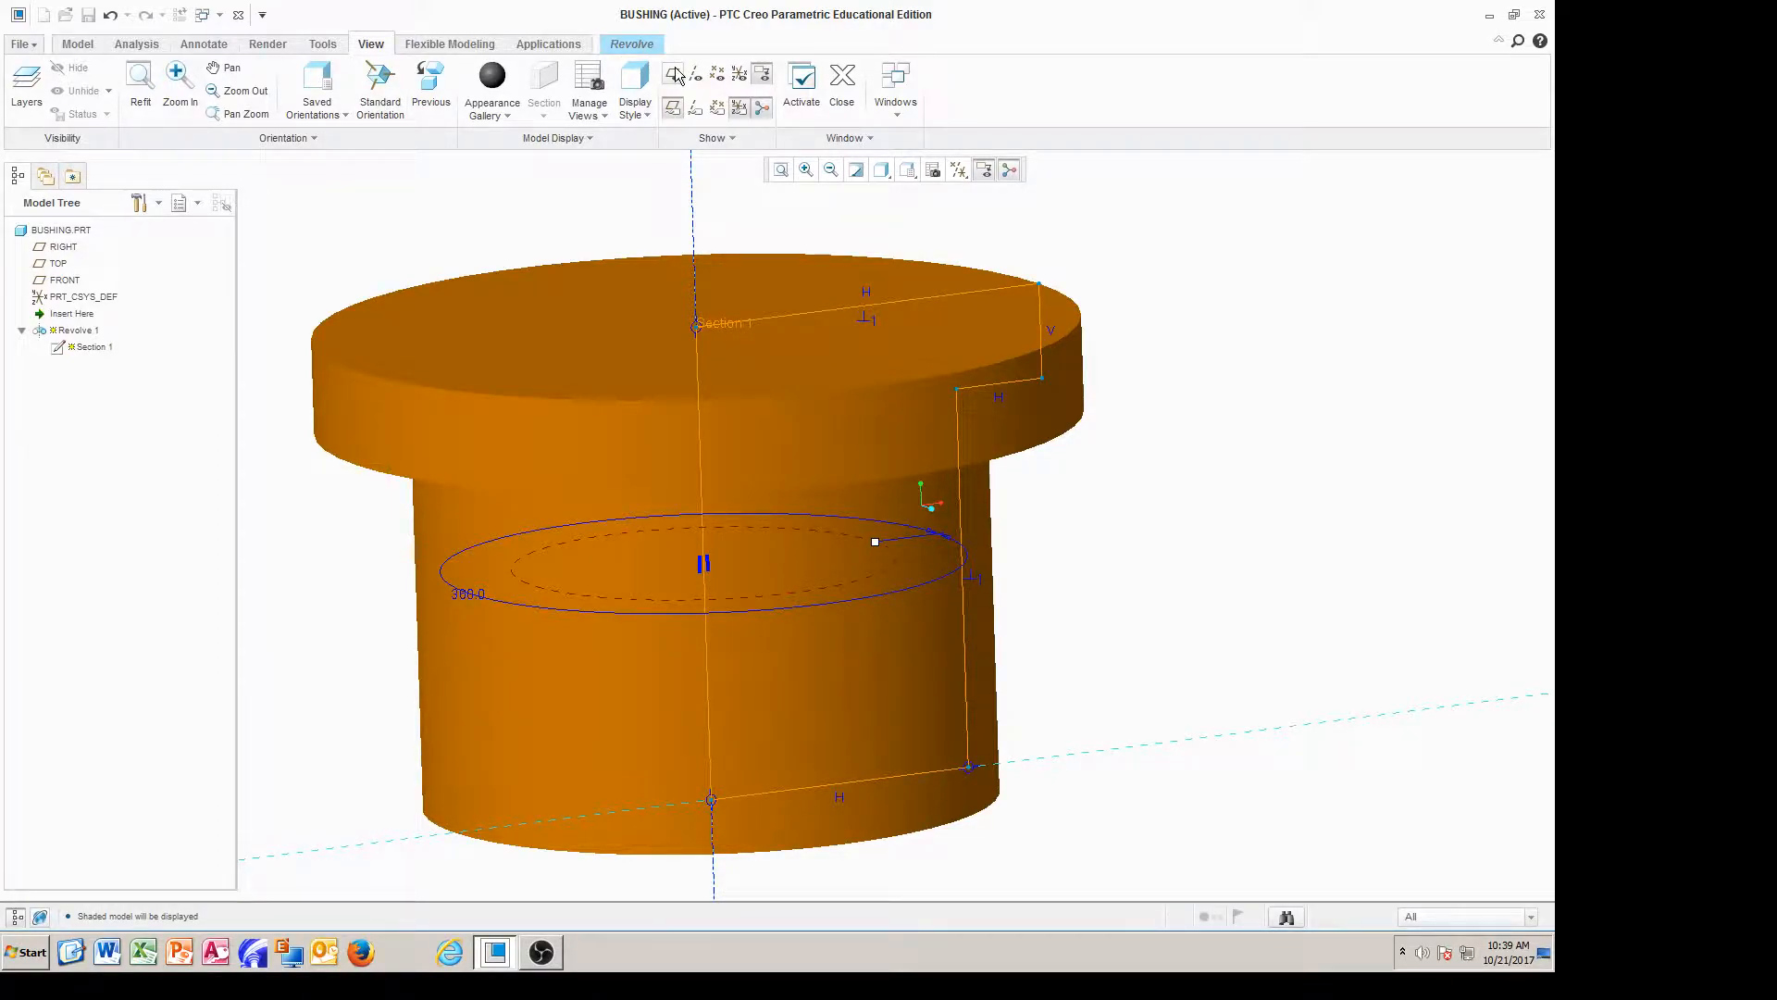
click(642, 46)
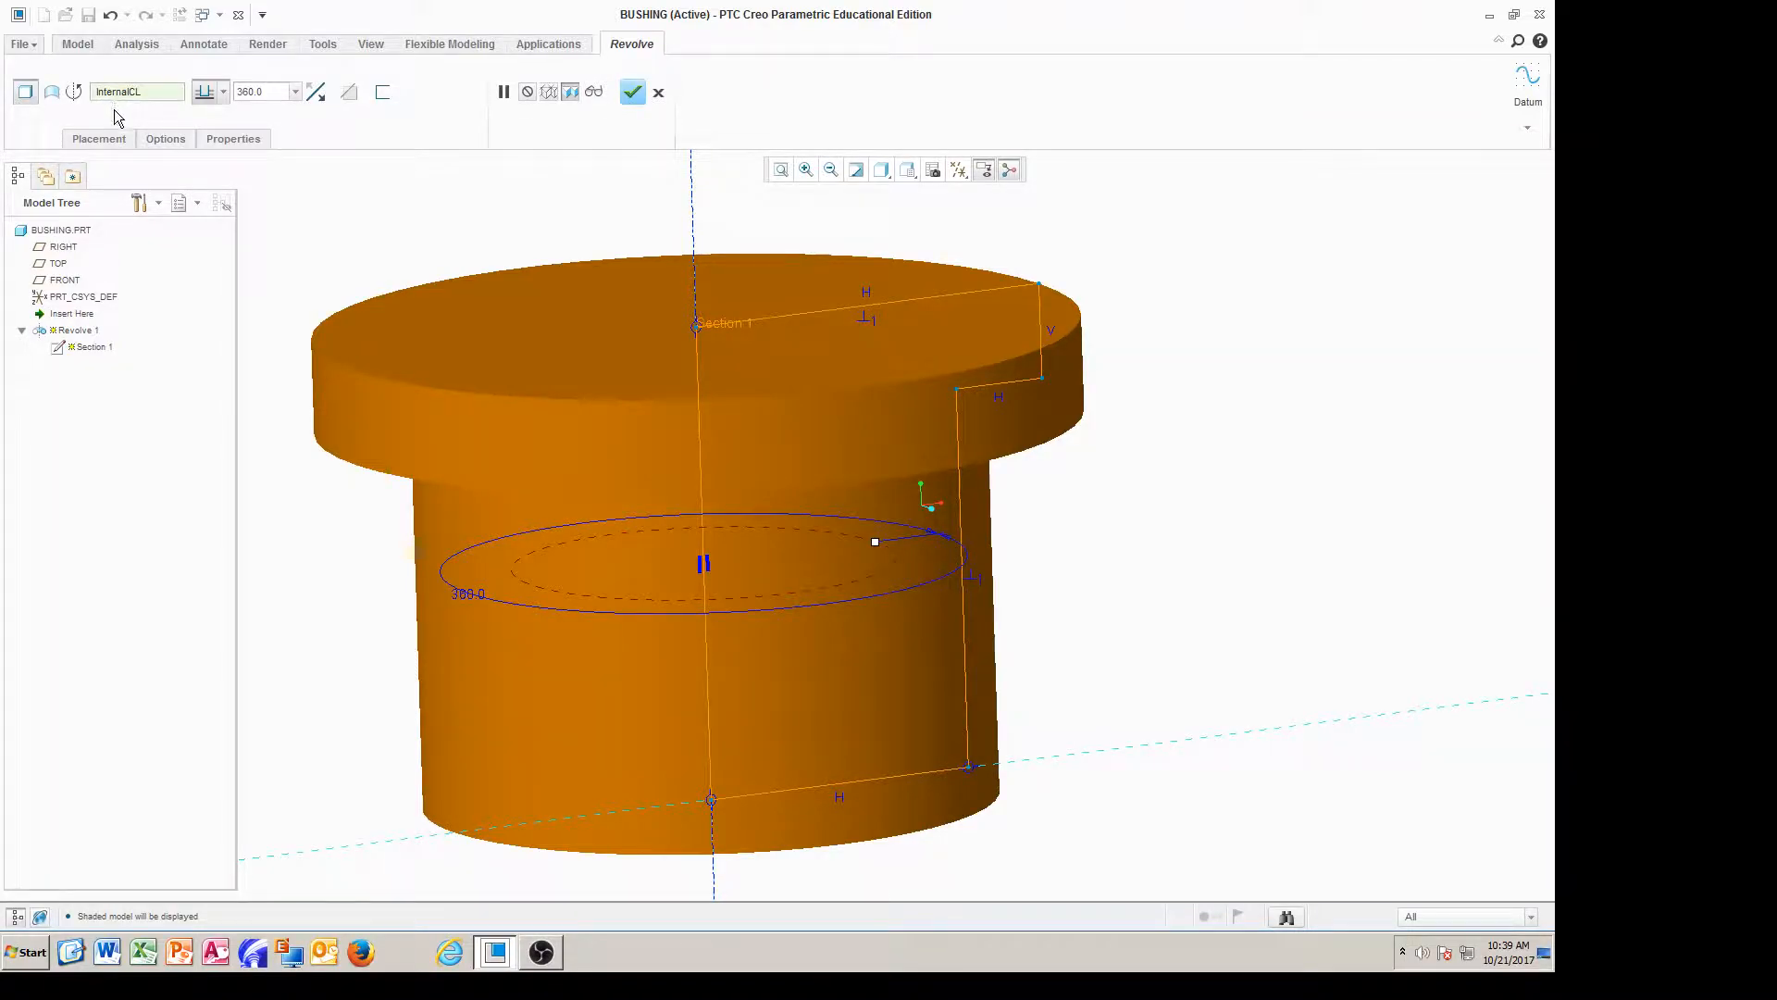
click(223, 91)
click(205, 148)
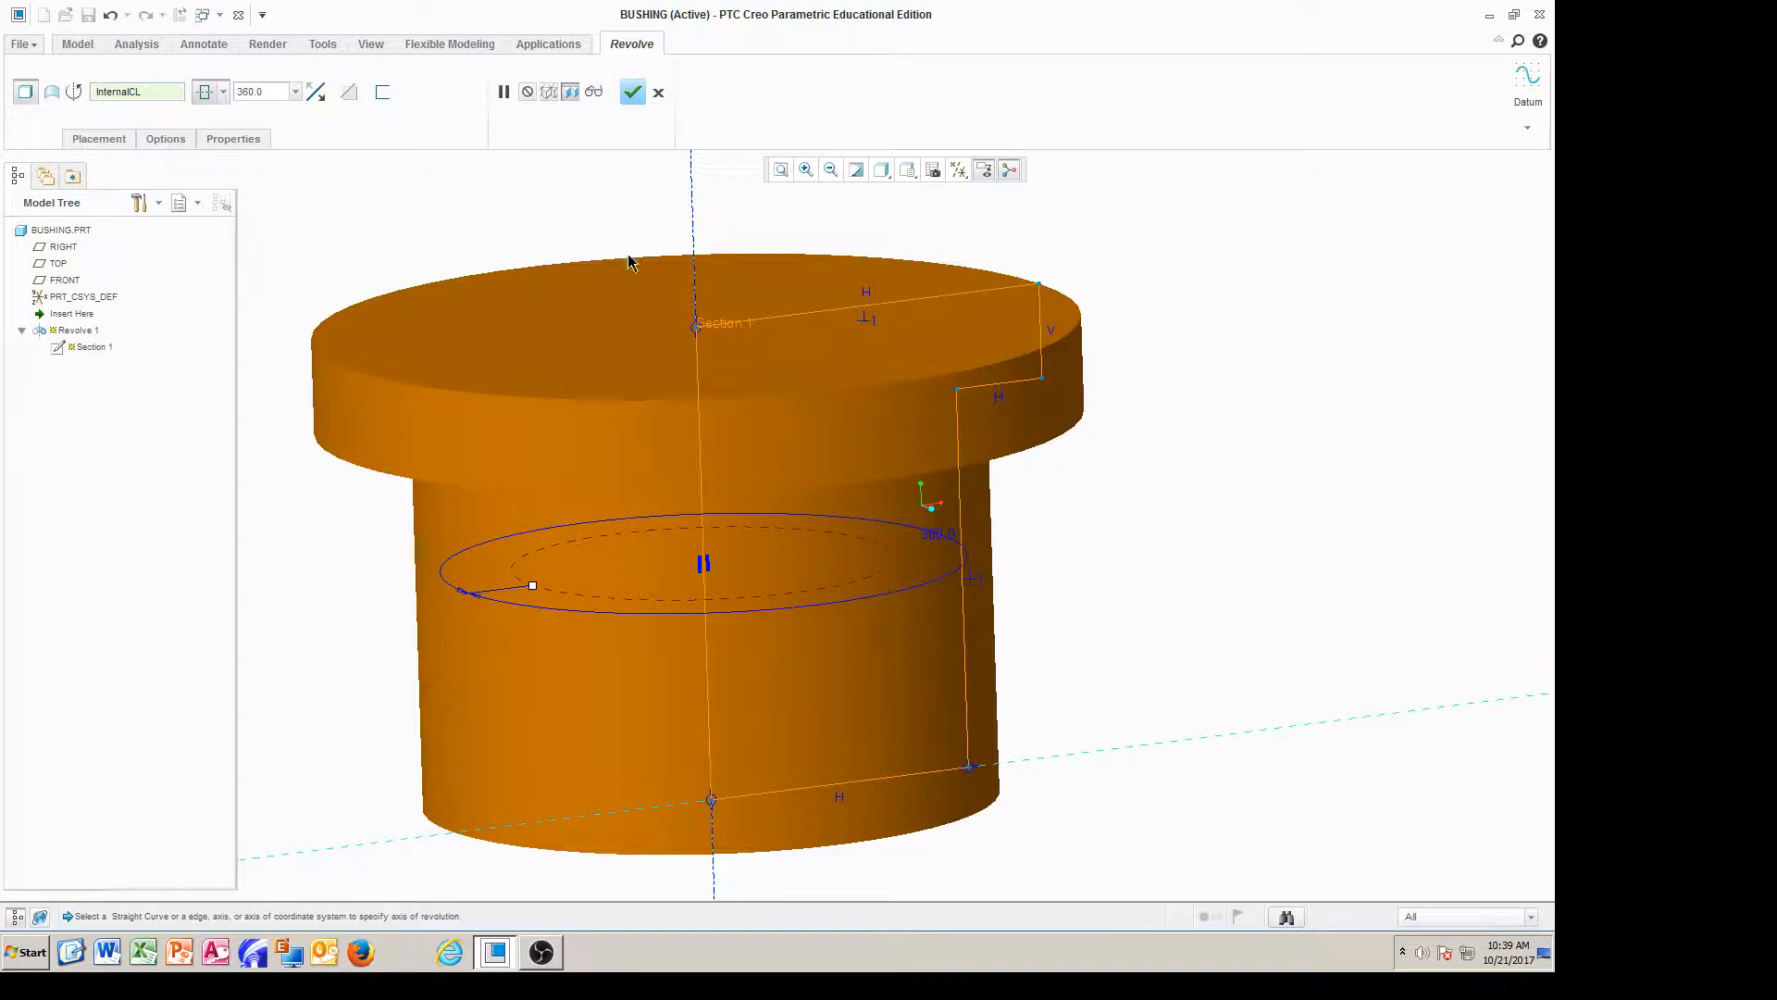
click(632, 91)
click(1159, 395)
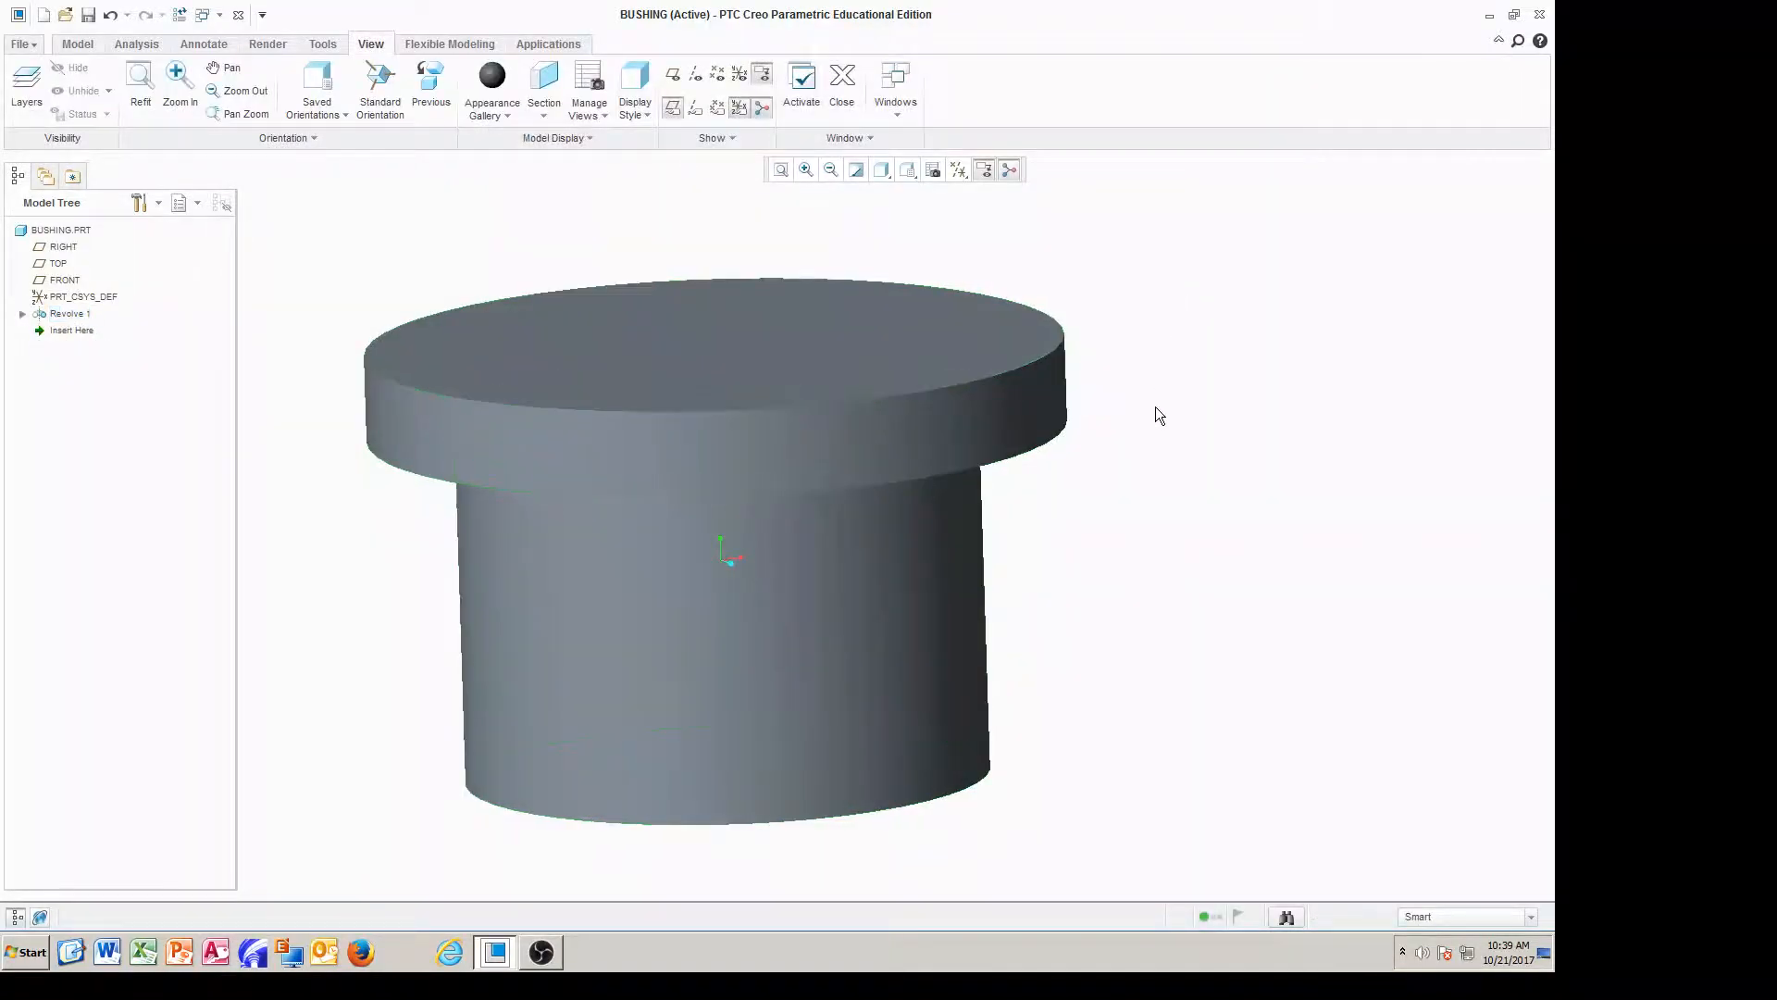
middle_drag(1152, 476, 1083, 436)
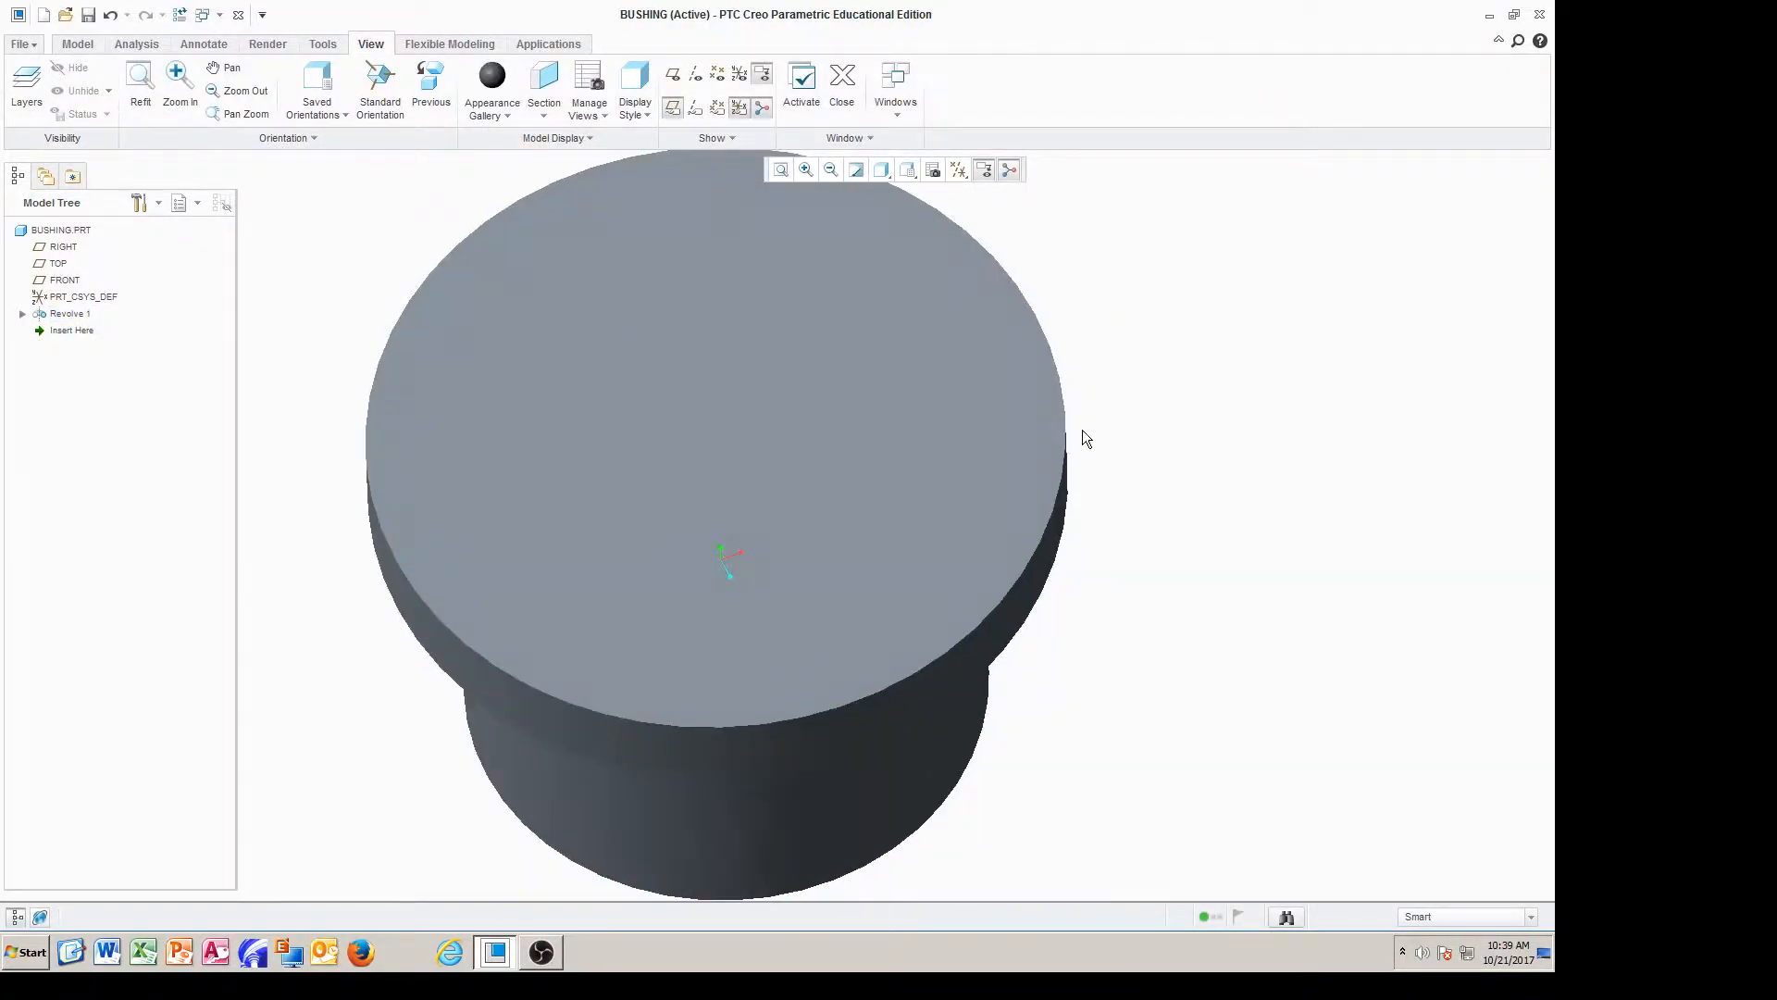
click(79, 43)
click(460, 78)
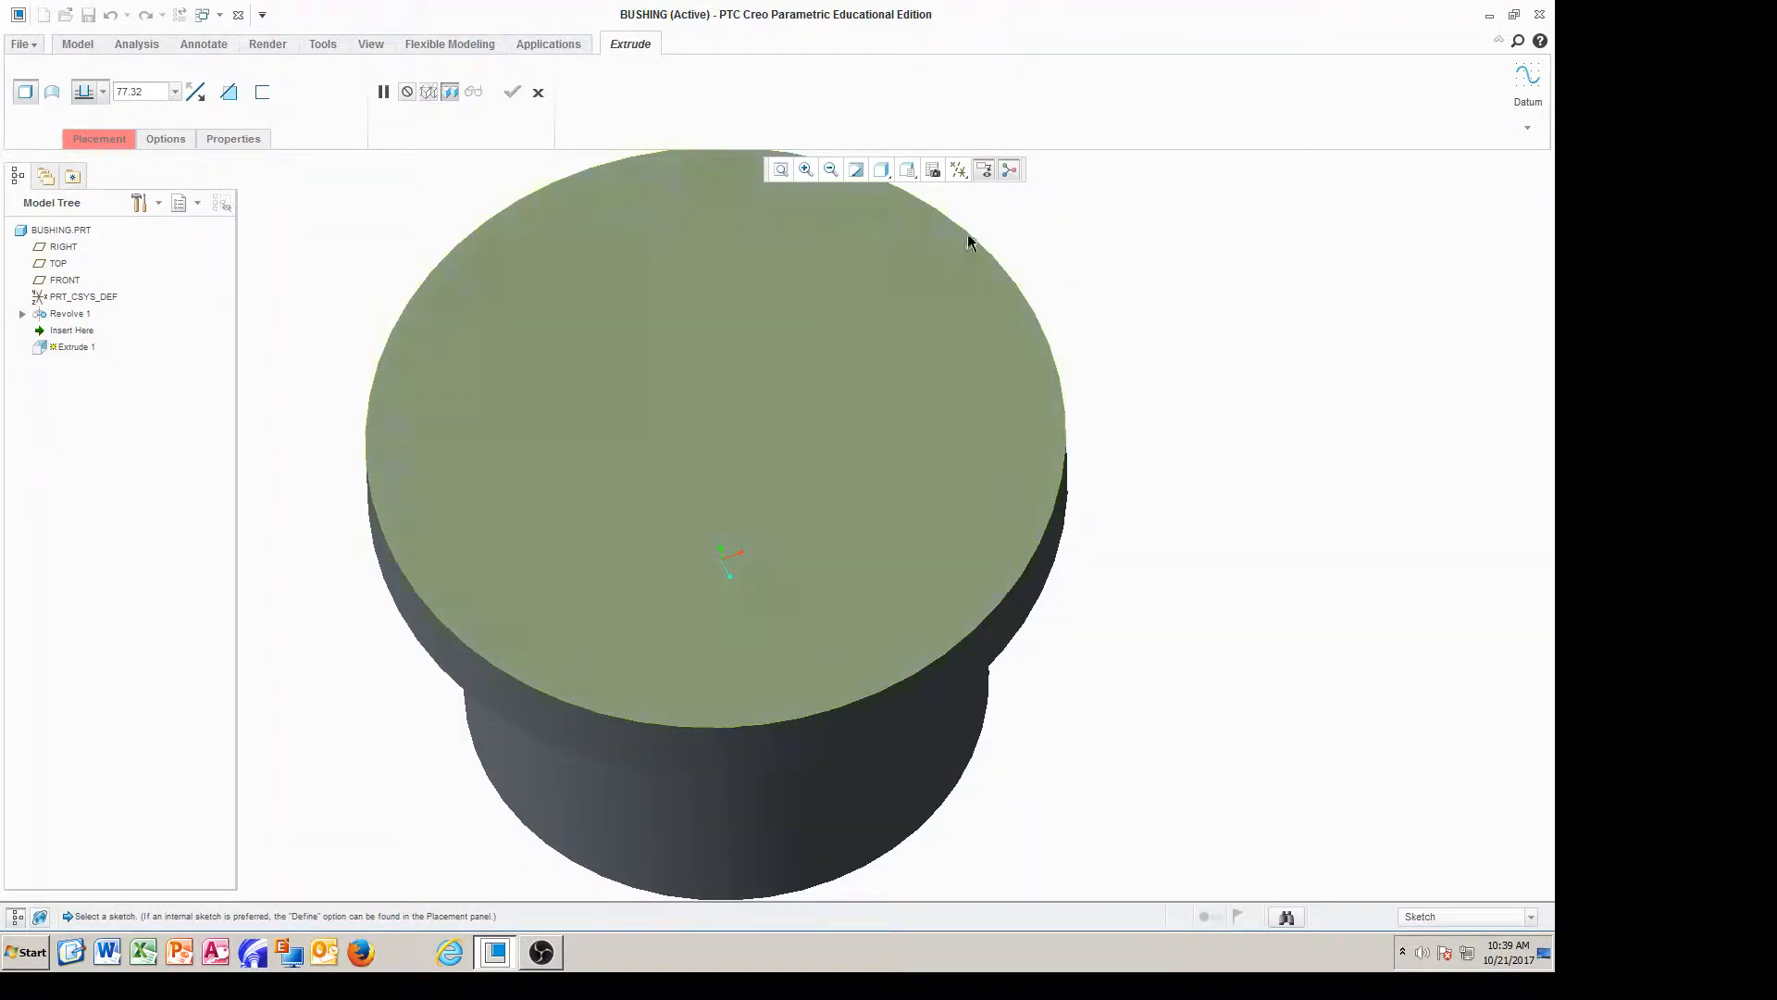
click(538, 92)
Start a hole on the flange's flat top face and turn on the display of axes
click(616, 67)
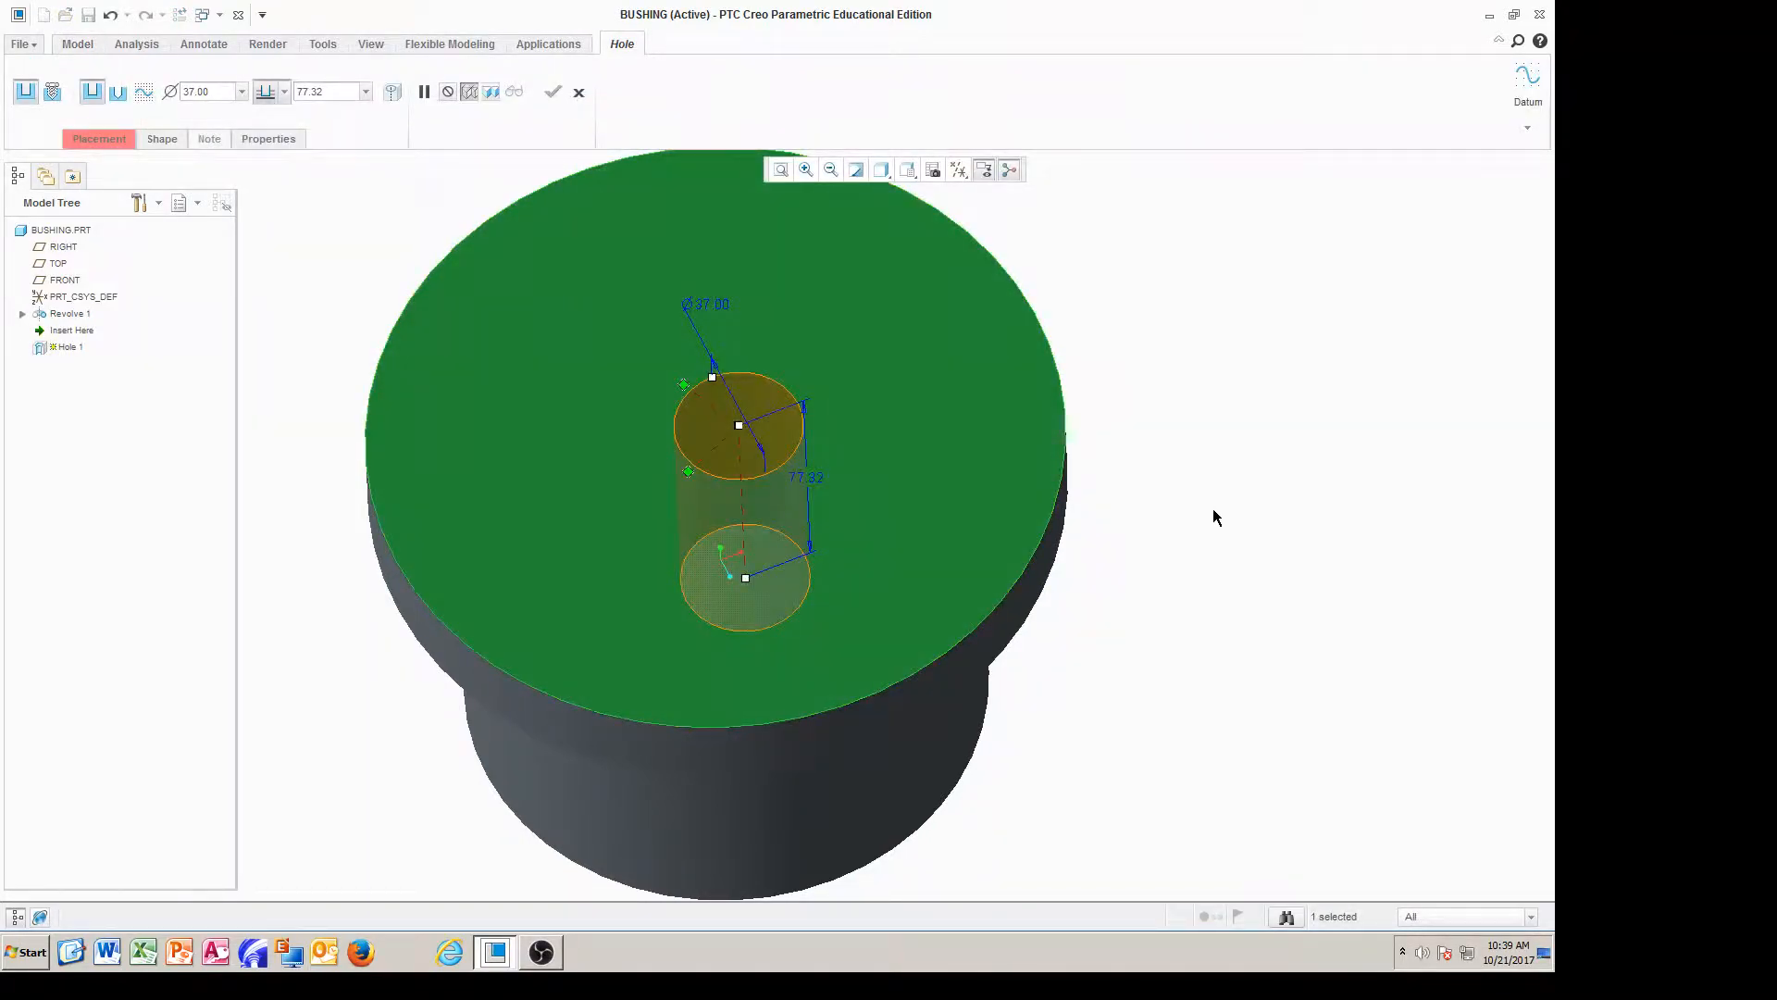
scroll(1192, 542, down, 3)
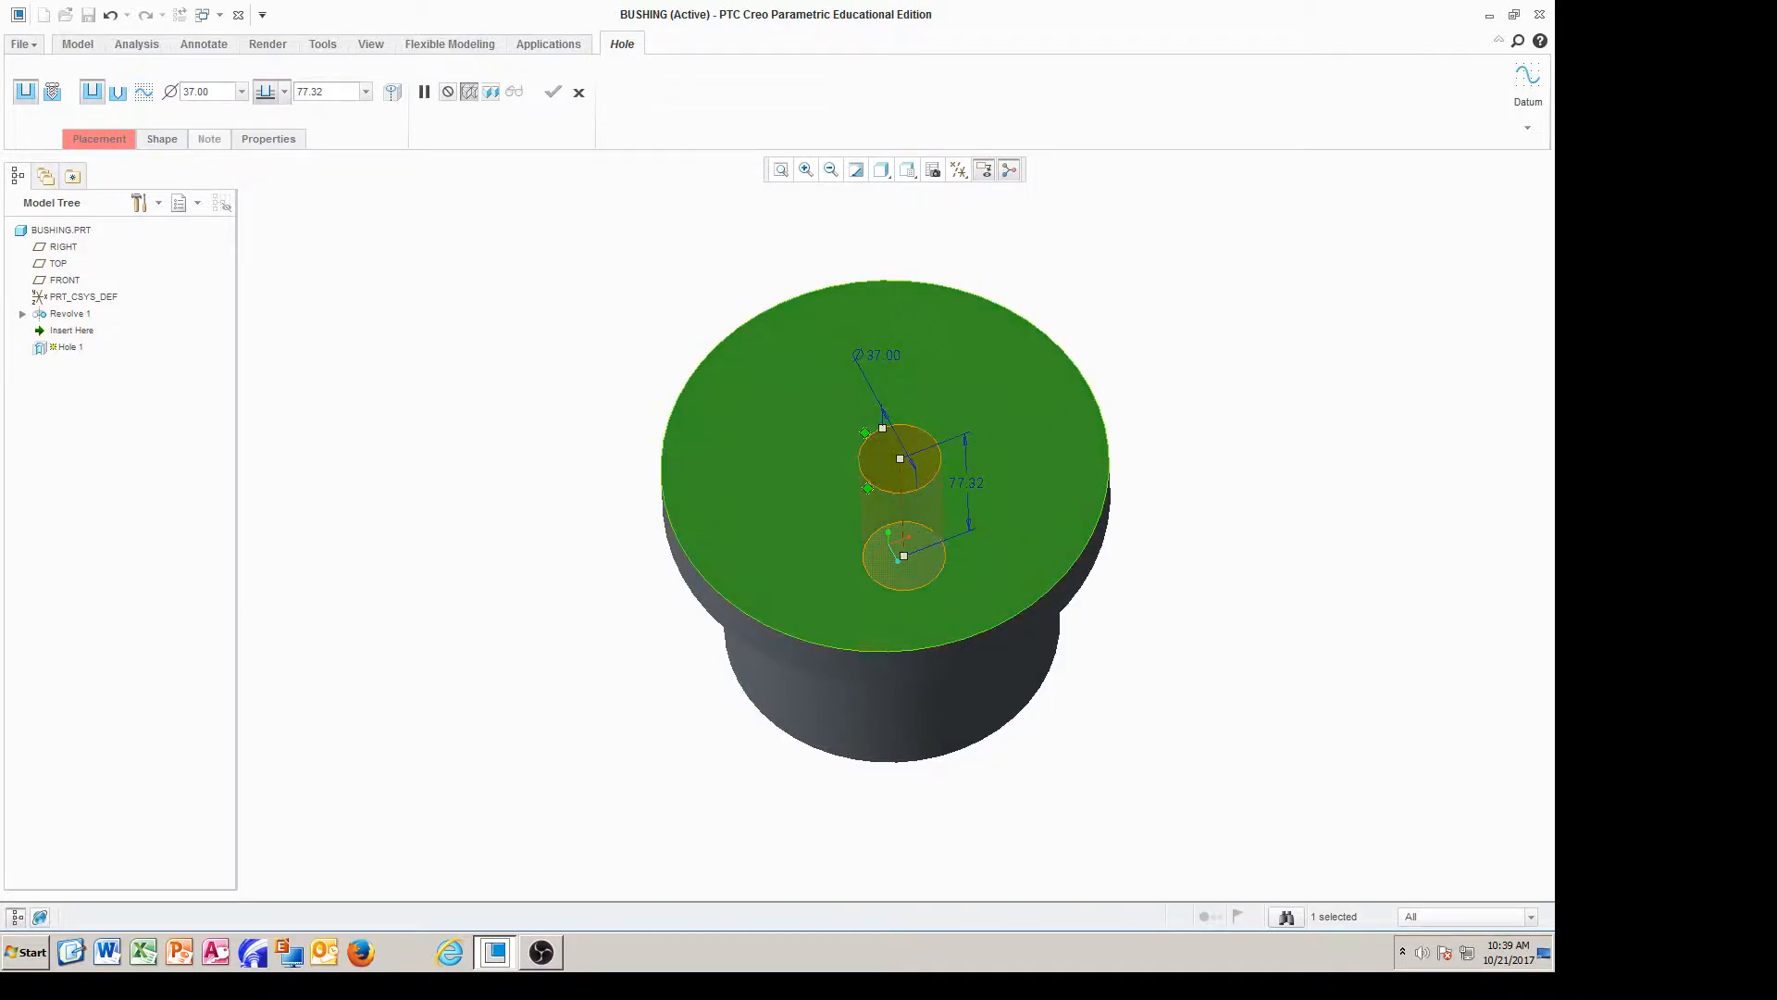
click(957, 171)
click(967, 212)
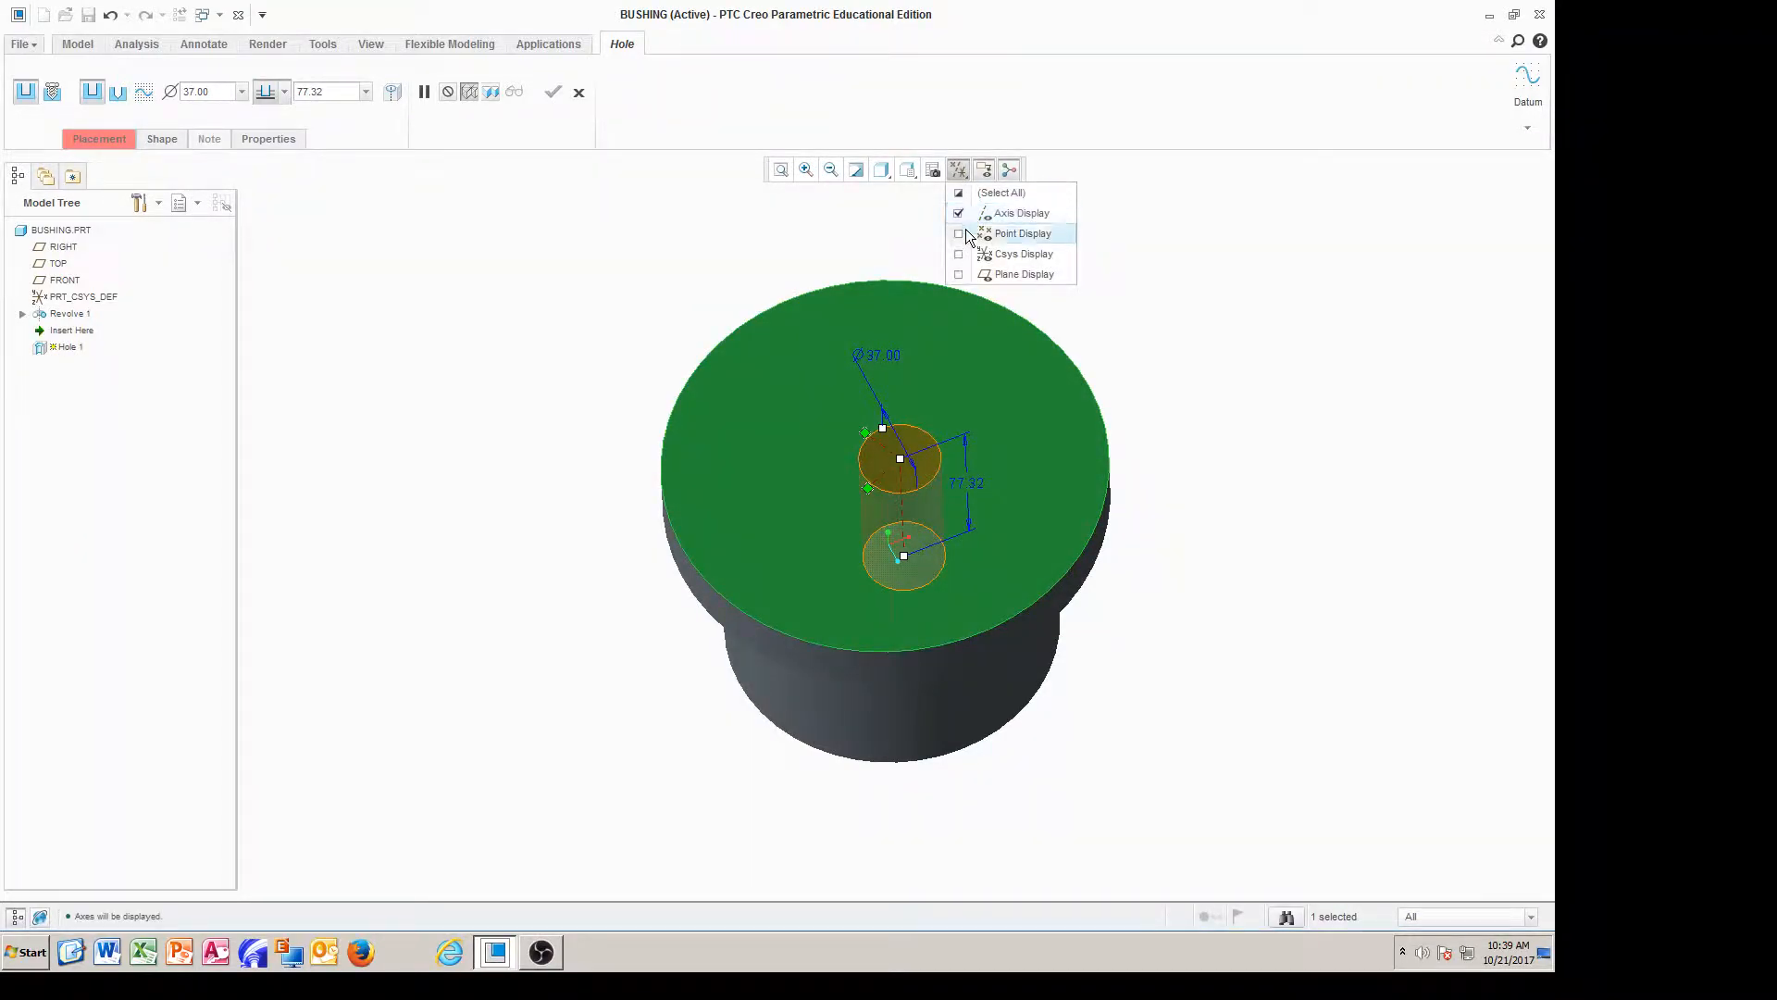
Set the hole's diameter to 50 and add the bushing's central axis as a placement reference to make it coaxial
middle_drag(1200, 524, 1178, 472)
double_click(911, 339)
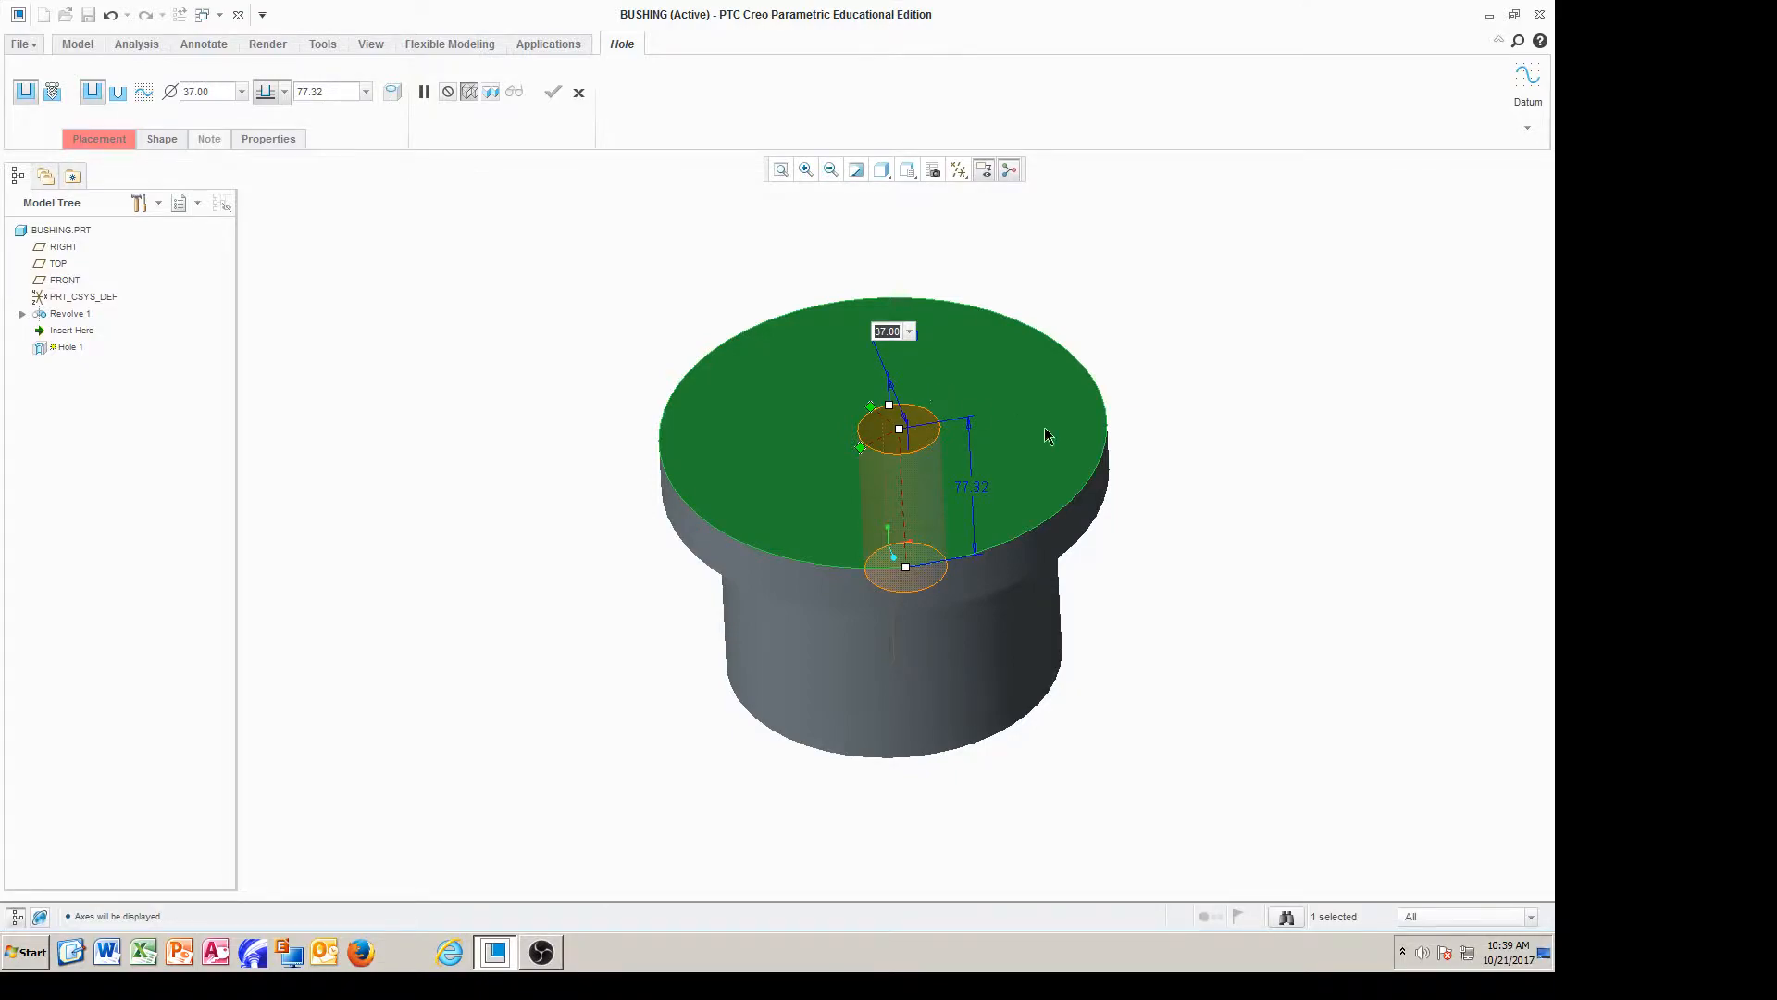
text(50)
key(Return)
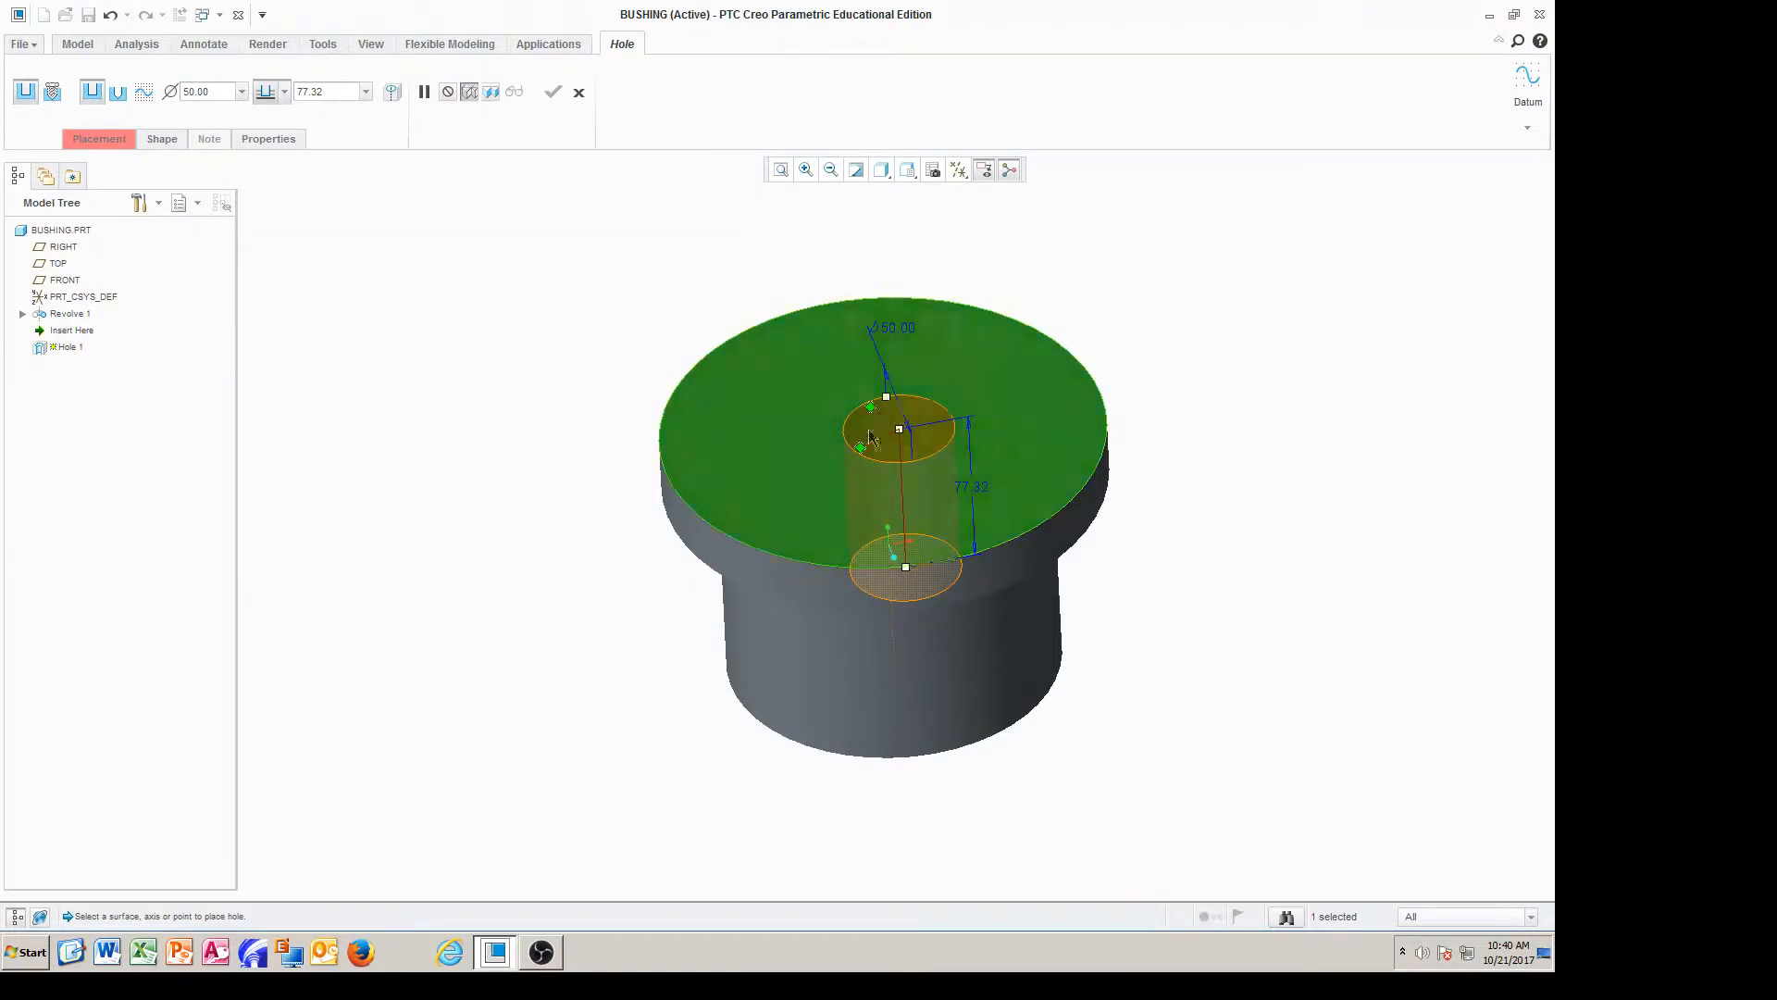
ctrl+click(887, 500)
mouse_move(1152, 604)
middle_down()
mouse_move(1111, 432)
mouse_move(1114, 647)
mouse_move(1116, 557)
mouse_move(1102, 596)
mouse_move(1096, 551)
mouse_move(1098, 616)
mouse_move(1158, 603)
mouse_move(1110, 547)
mouse_move(1115, 635)
mouse_move(1127, 344)
mouse_move(1111, 654)
mouse_move(1119, 615)
middle_up()
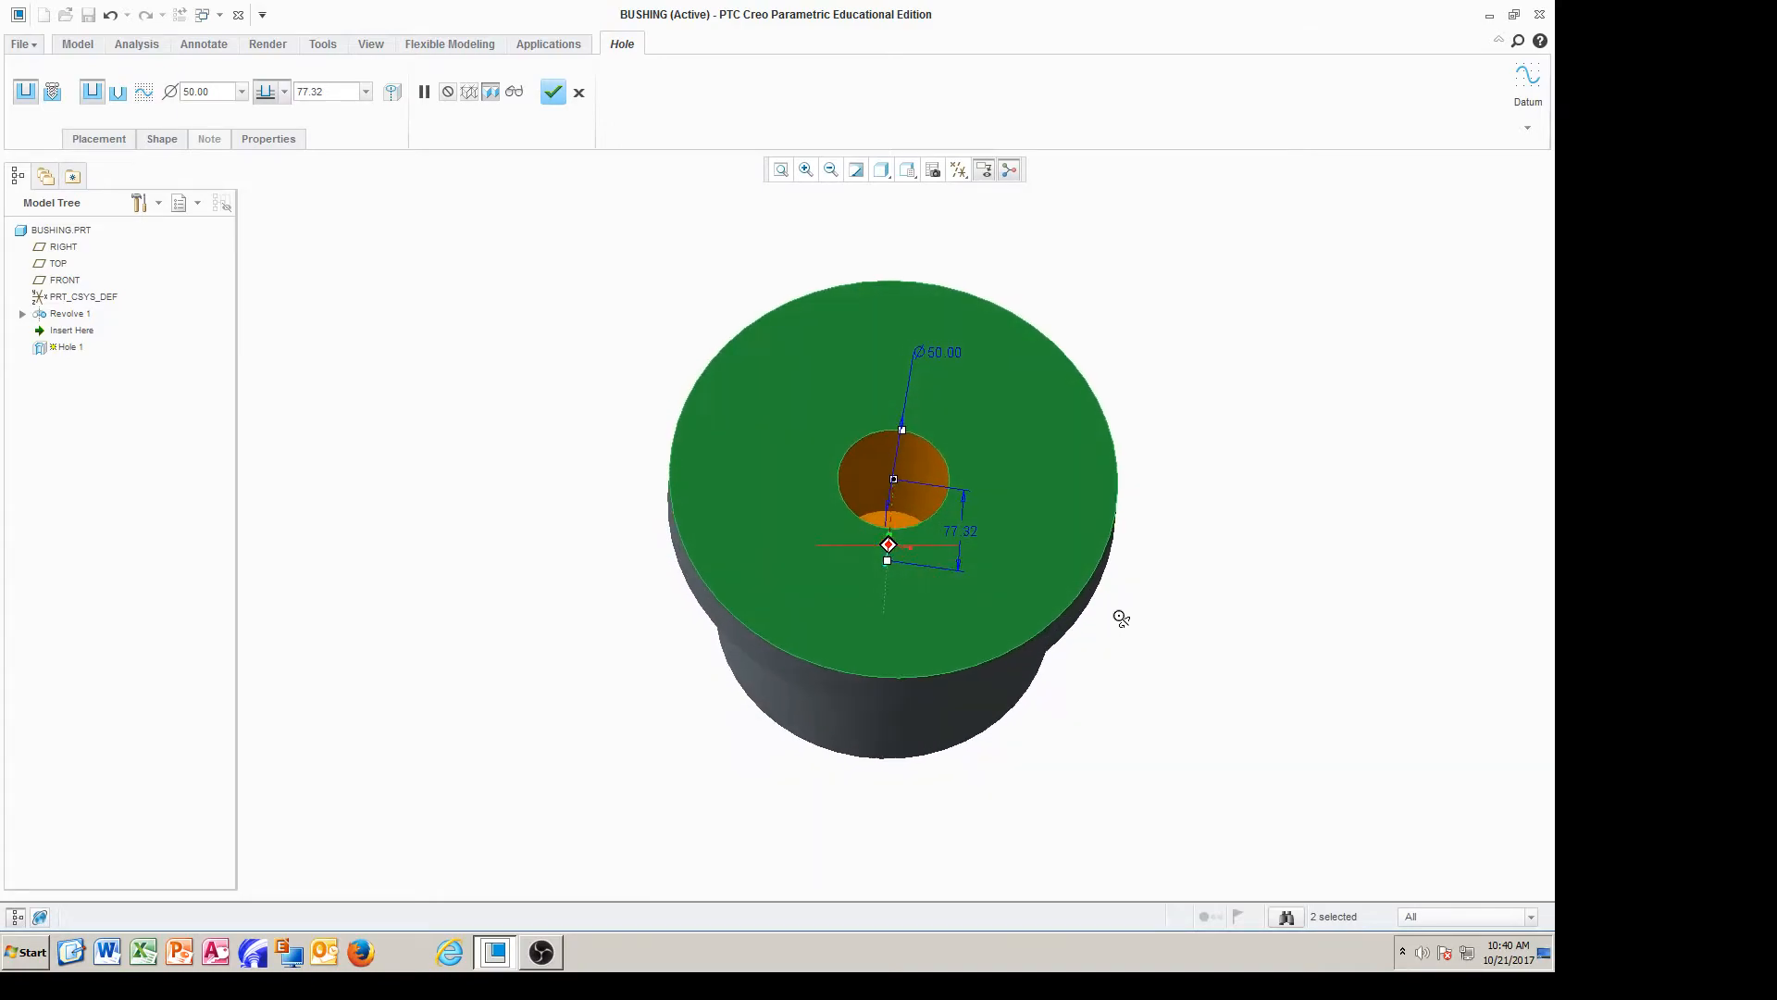
Set the hole's depth option to drill through all surfaces and complete the hole
click(283, 93)
click(269, 200)
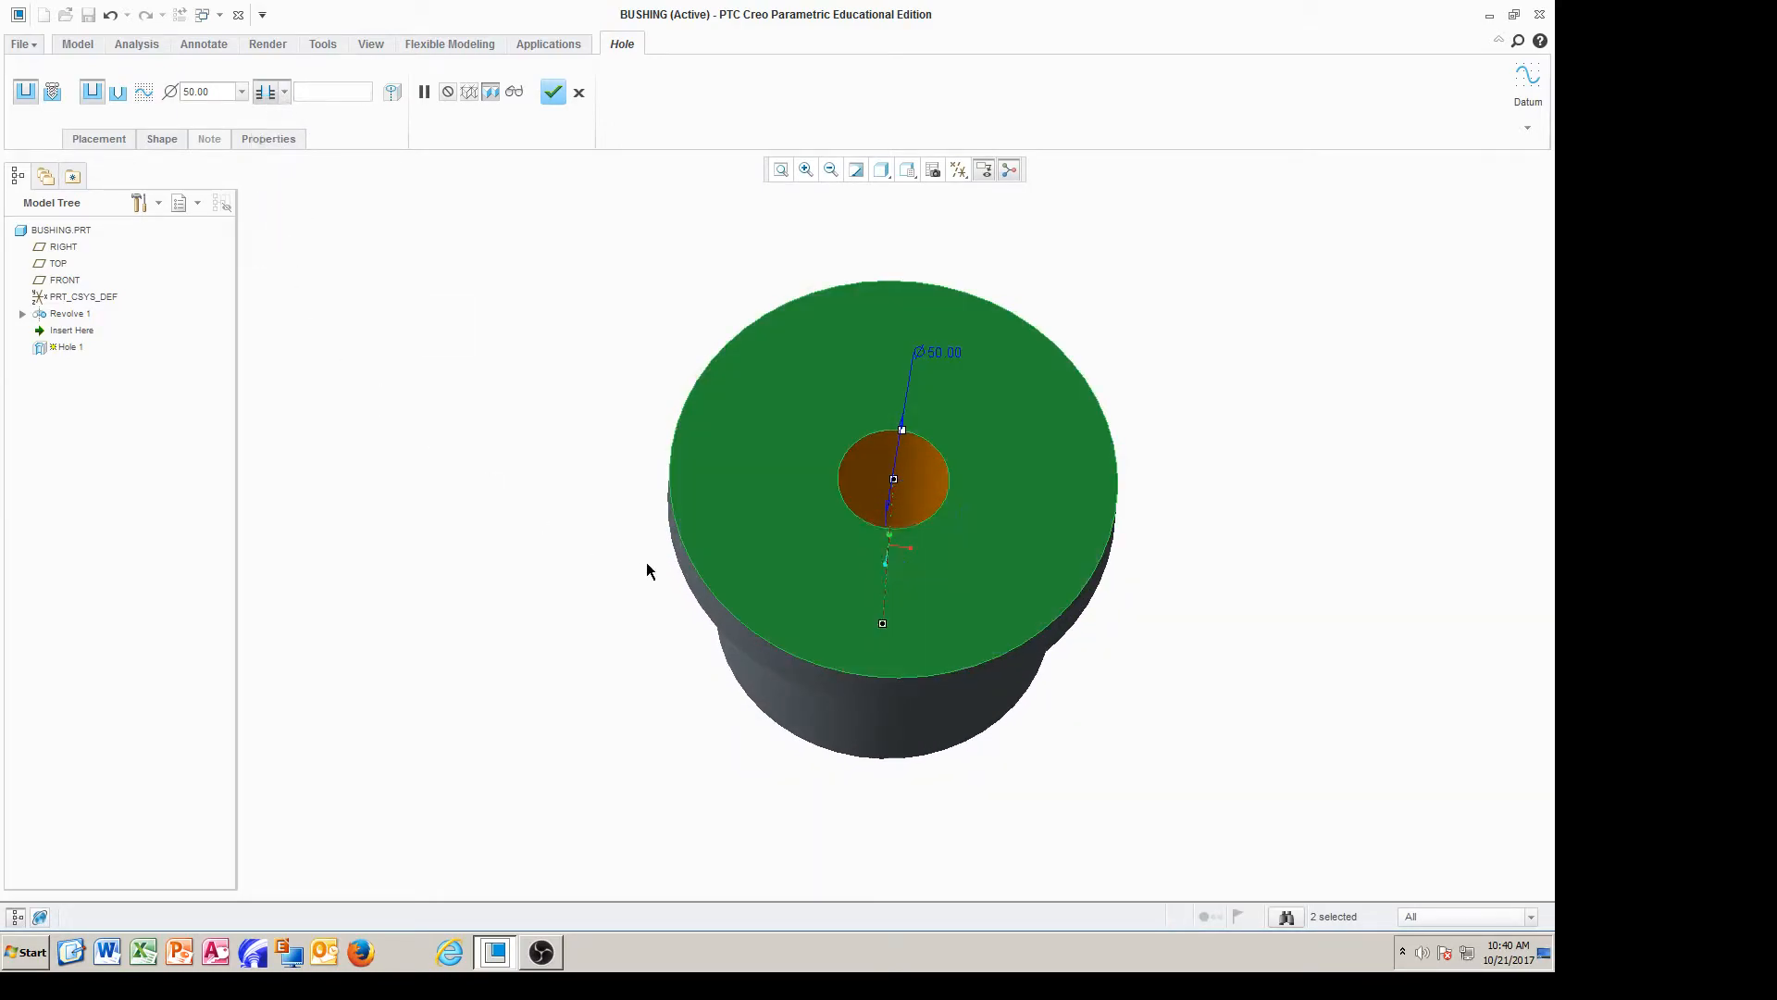
middle_drag(633, 581, 641, 654)
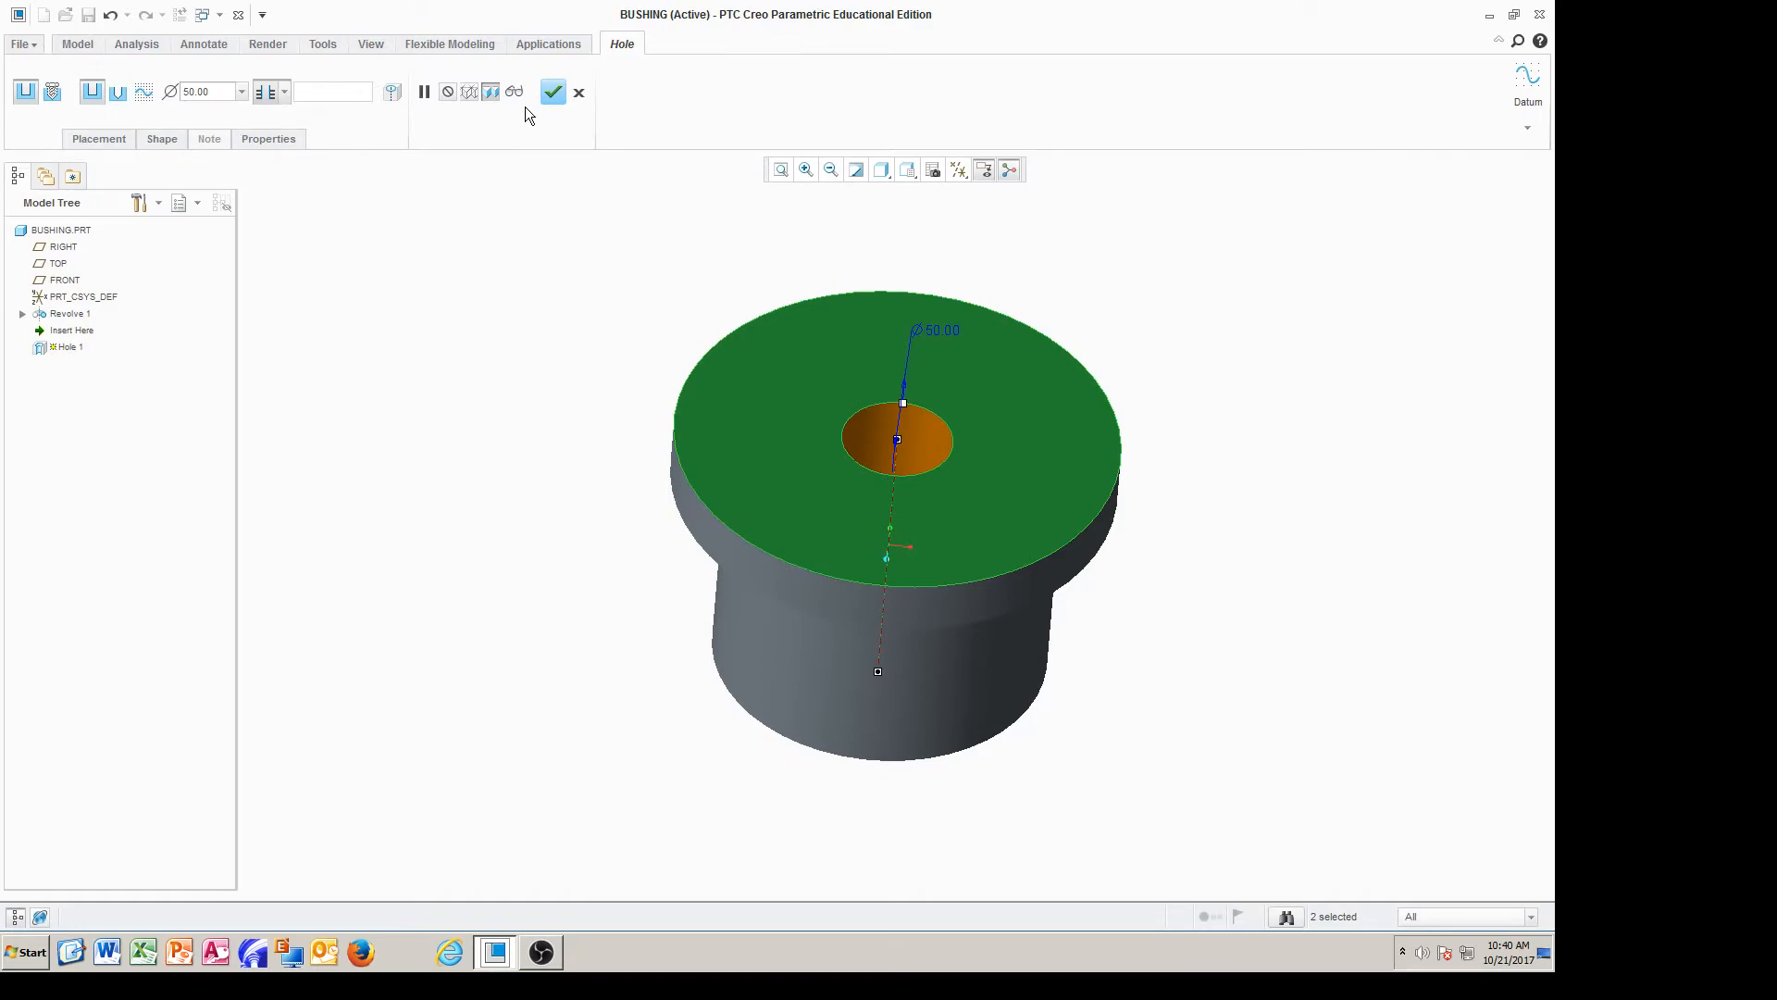
click(553, 92)
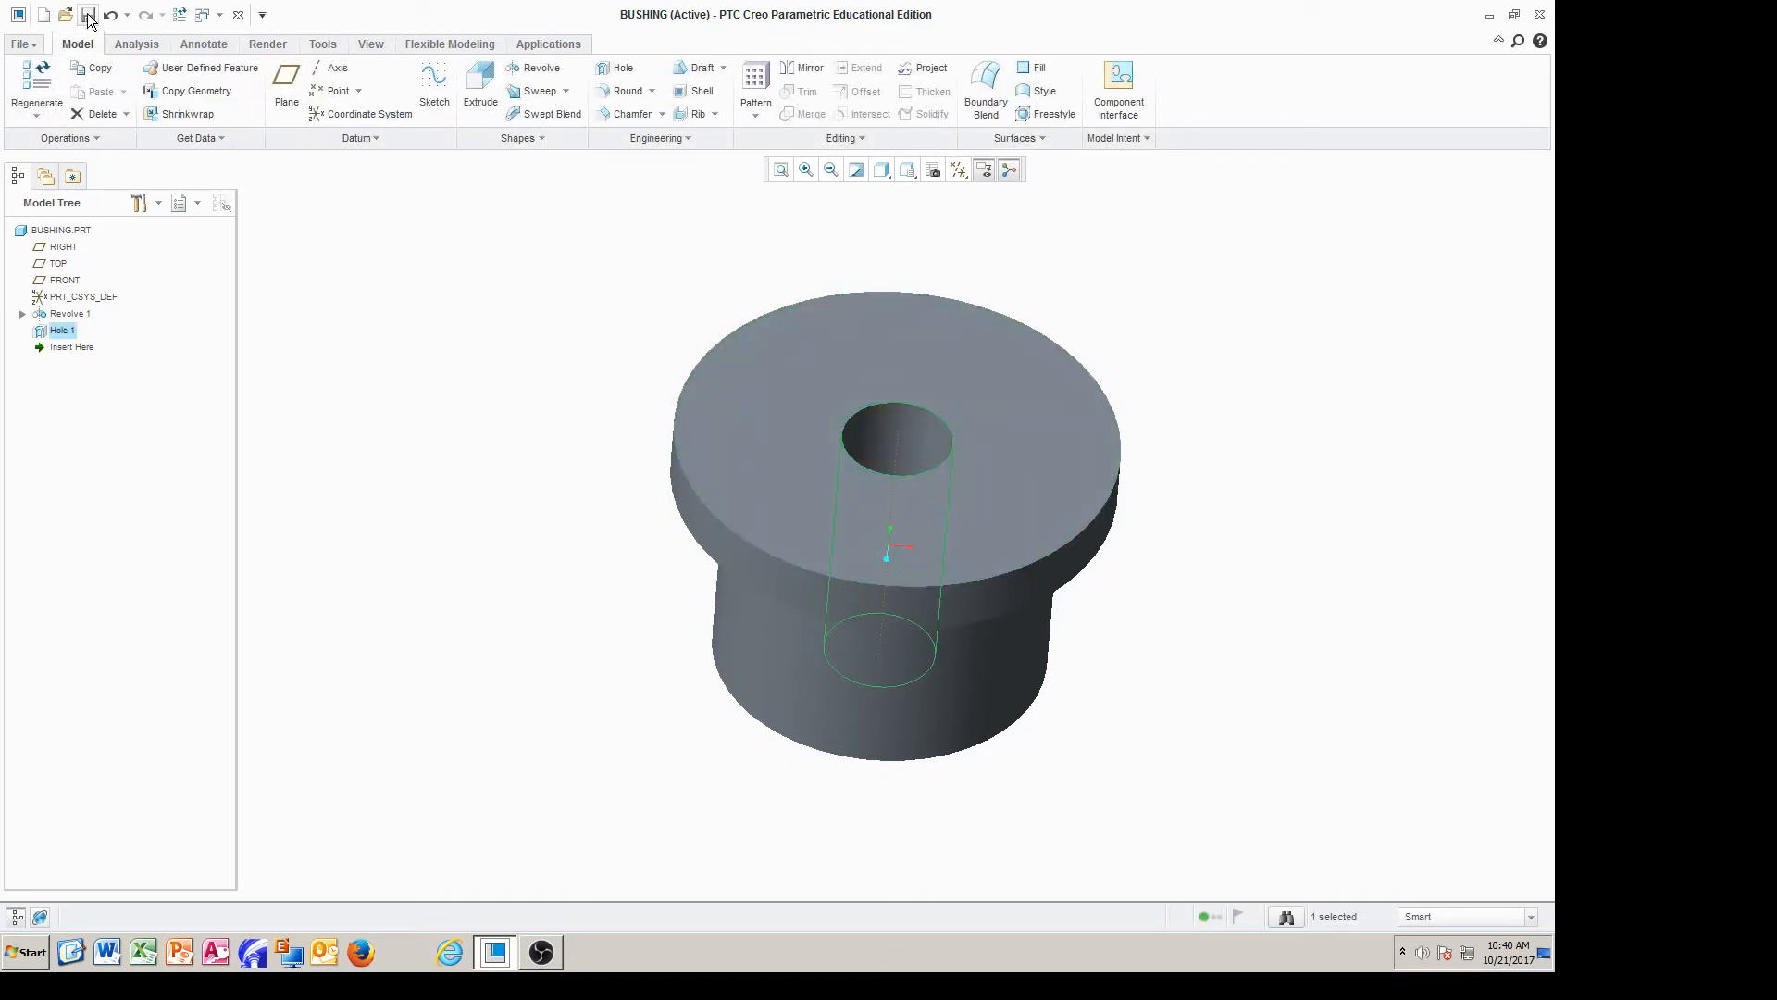
Save the bushing part in the Project 1 folder
click(88, 15)
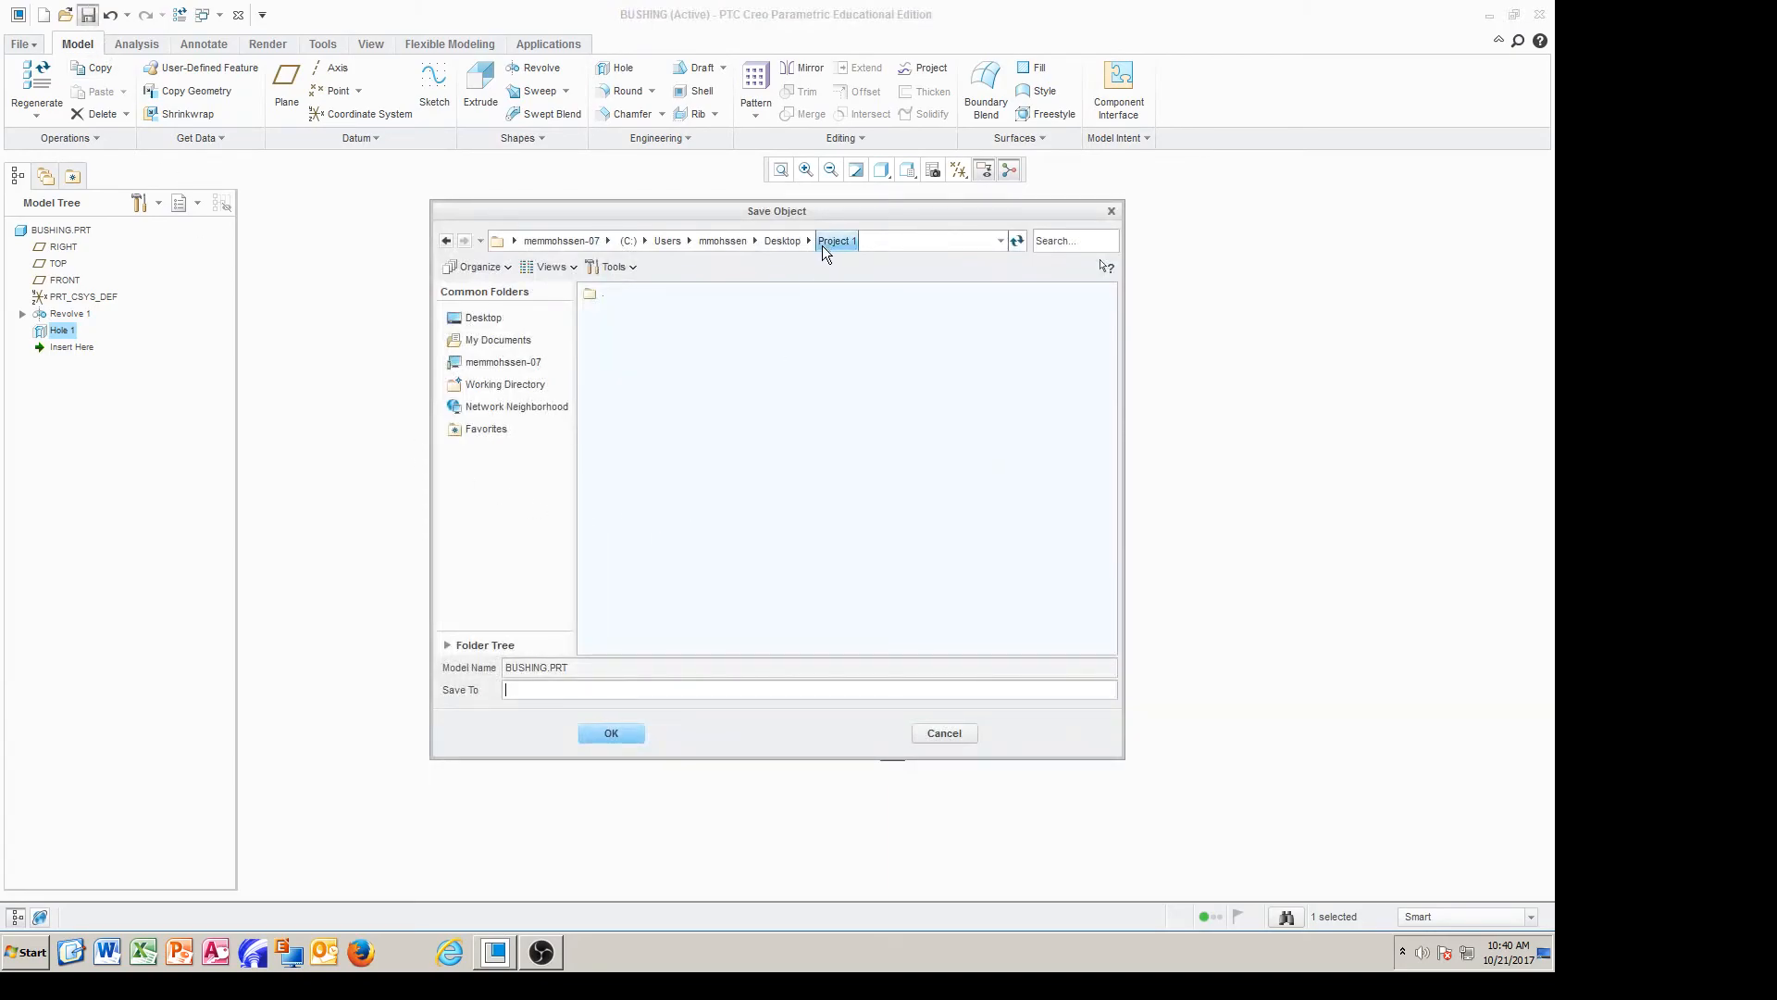